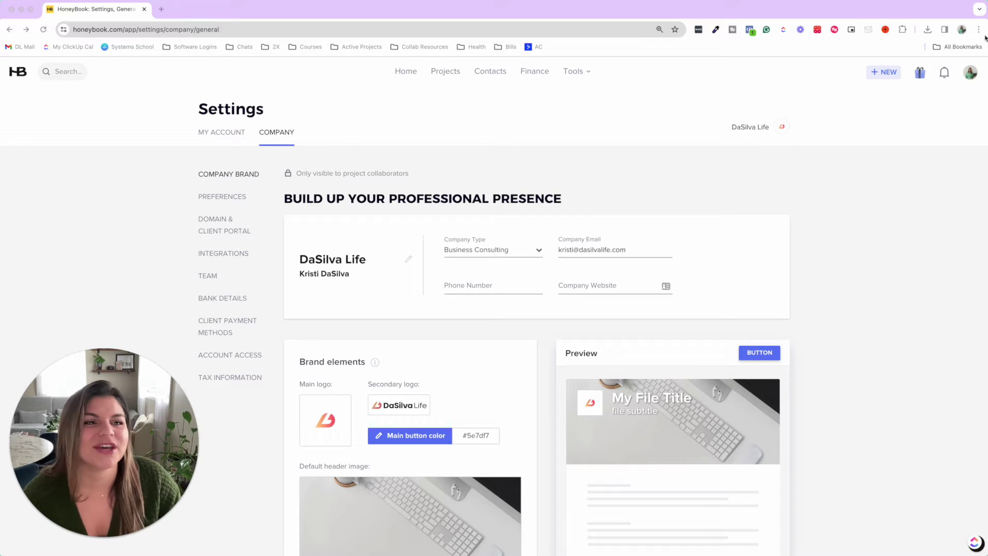
Step: Go to Company settings and show the Team section listing five members and their roles
left_click(971, 77)
left_click(971, 77)
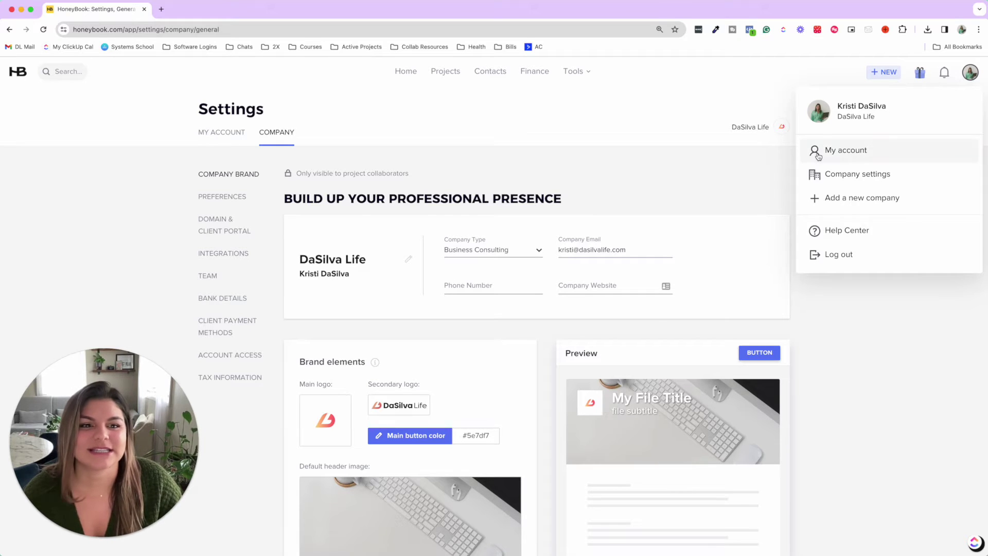
left_click(844, 177)
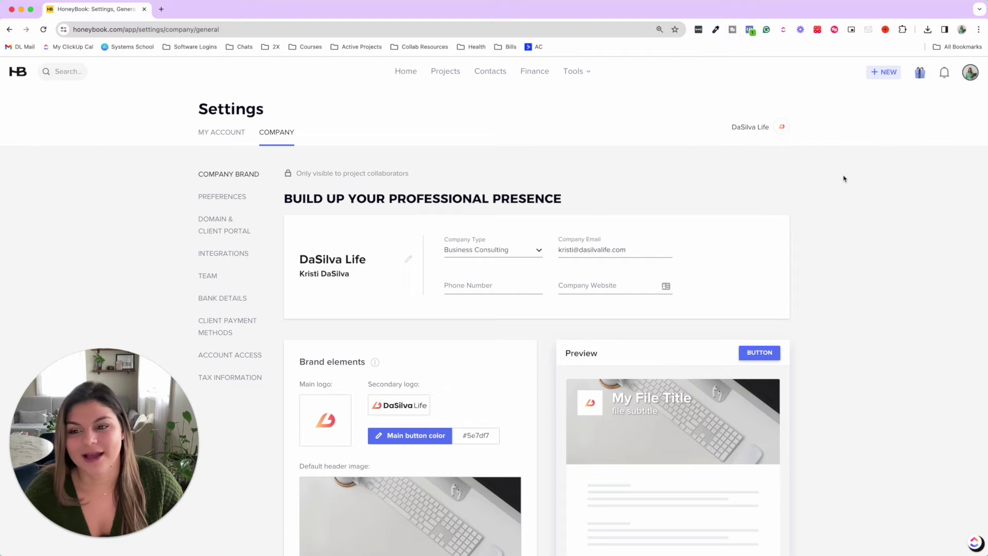
left_click(210, 276)
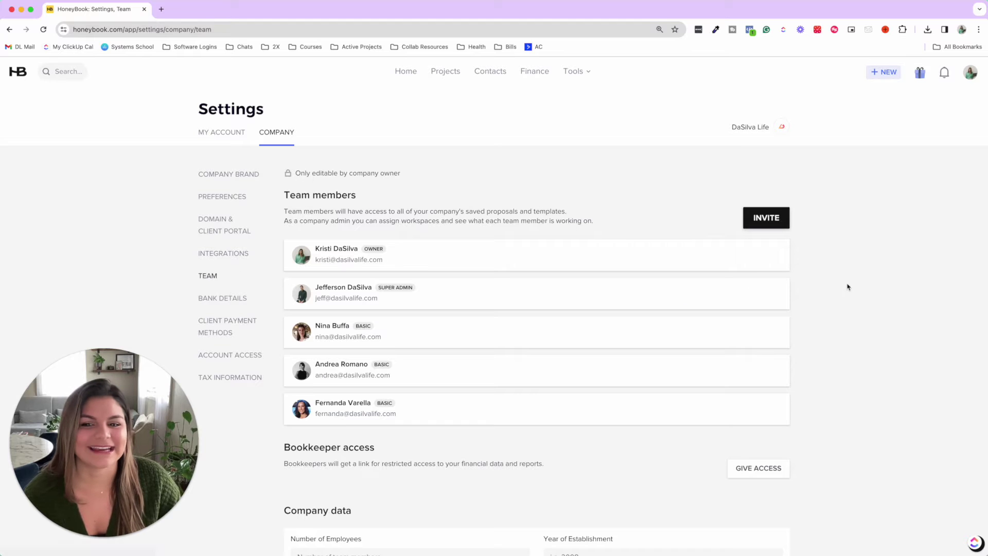
Step: Start a new team member invitation and review the Basic role's permissions
left_click(766, 222)
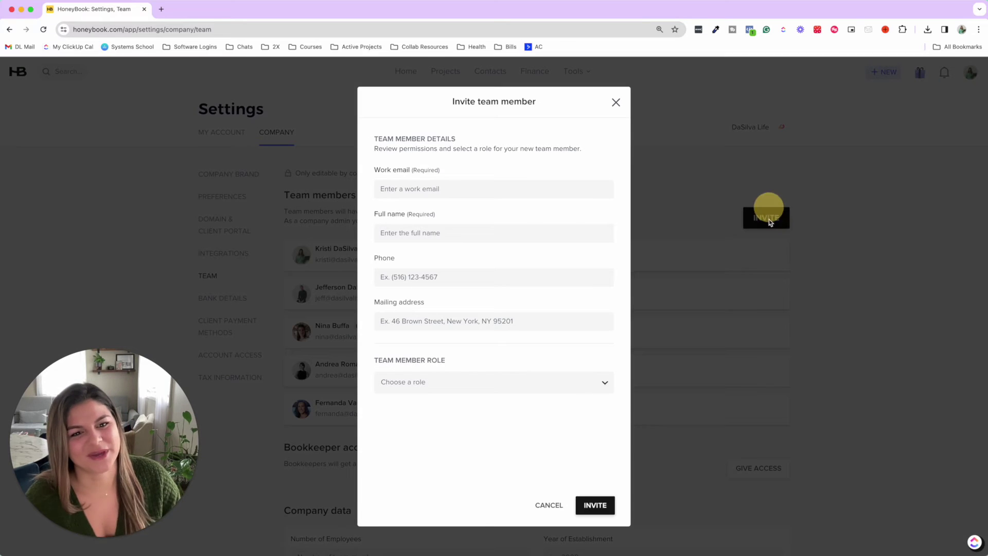
left_click(501, 188)
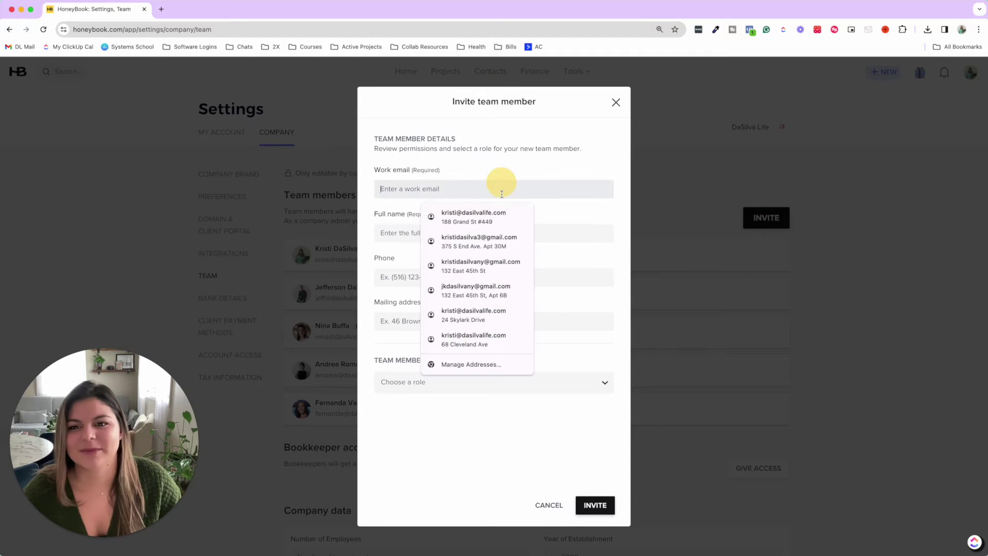
left_click(535, 164)
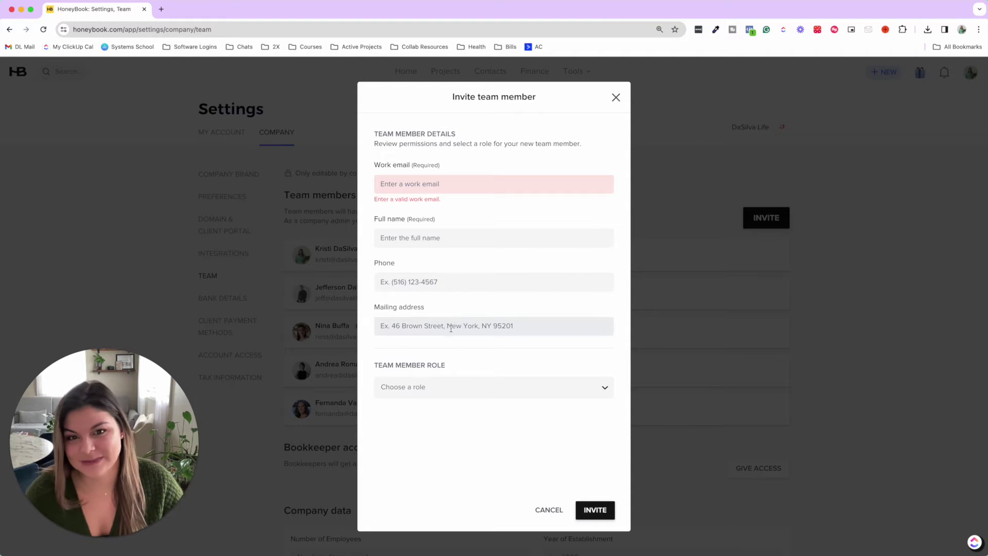
scroll(451, 328, "down", 2)
left_click(469, 391)
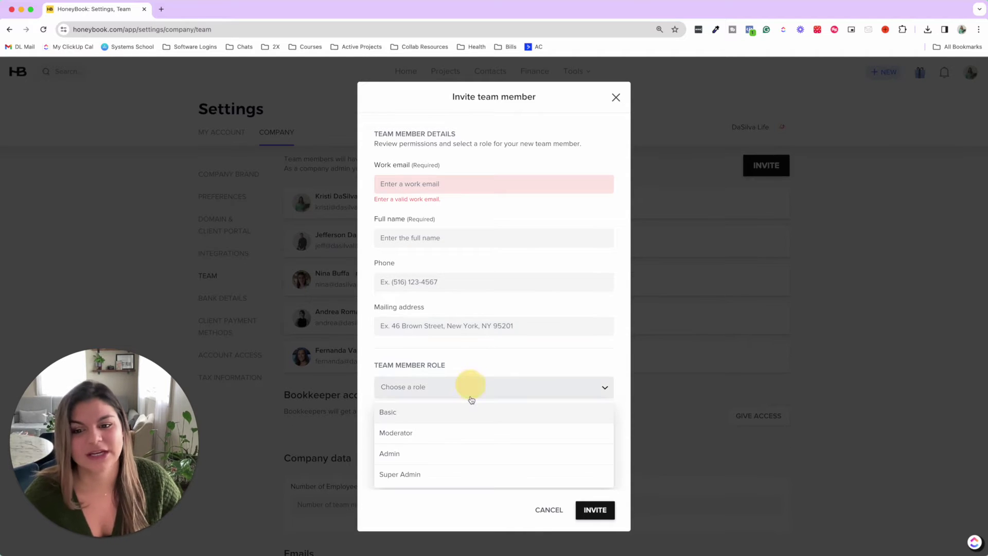
left_click(452, 420)
scroll(504, 308, "down", 3)
left_click(441, 226)
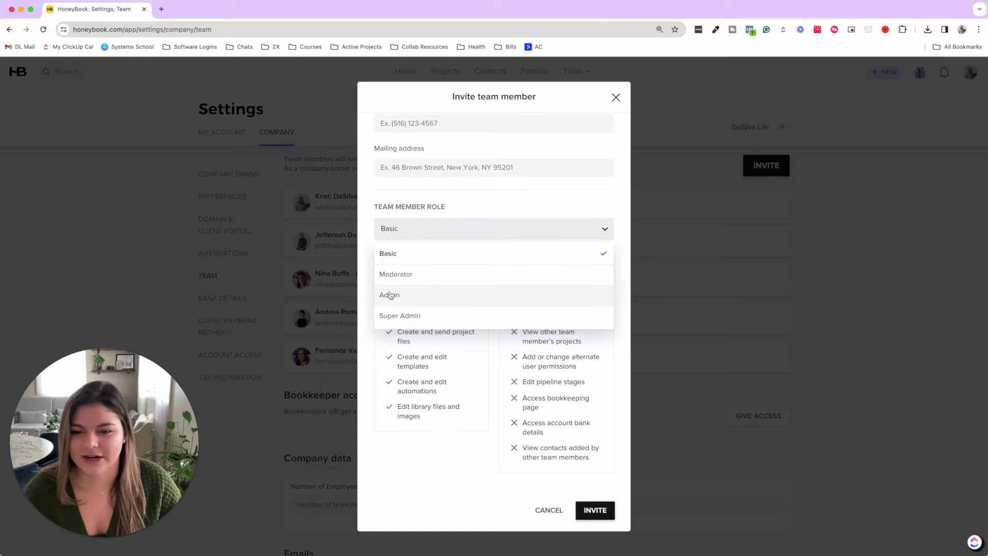
left_click(488, 186)
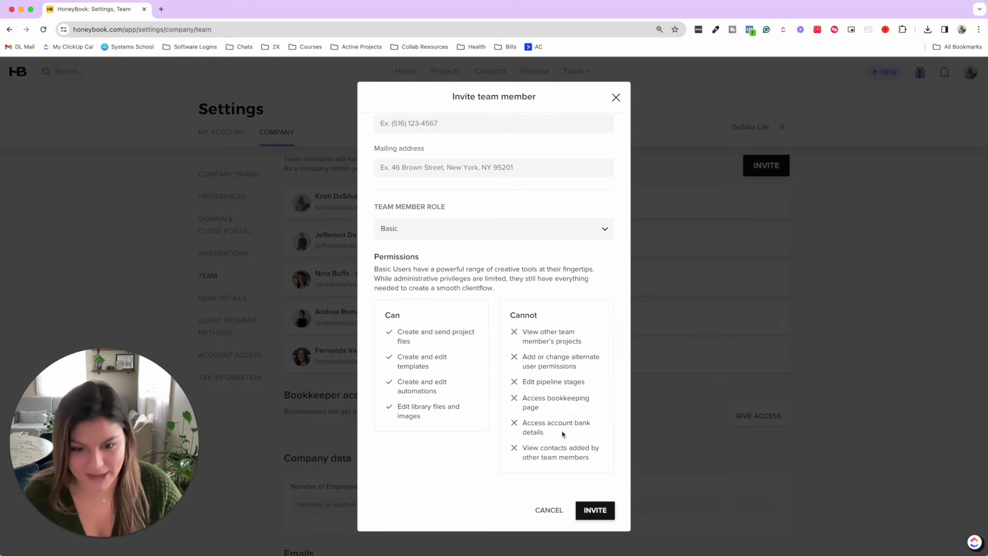
Step: Compare Moderator and Admin permissions, leaving the role set to Super Admin
left_click(541, 230)
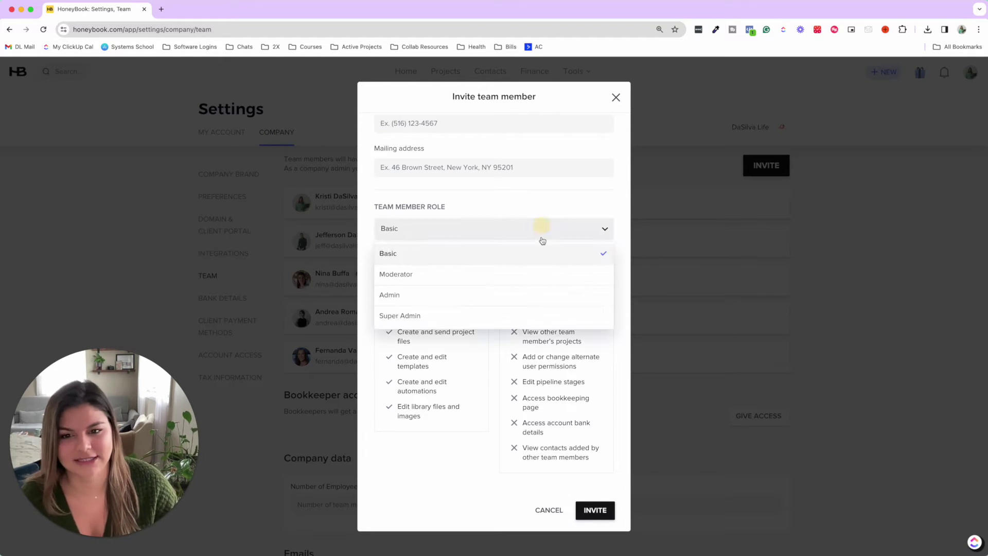
left_click(539, 274)
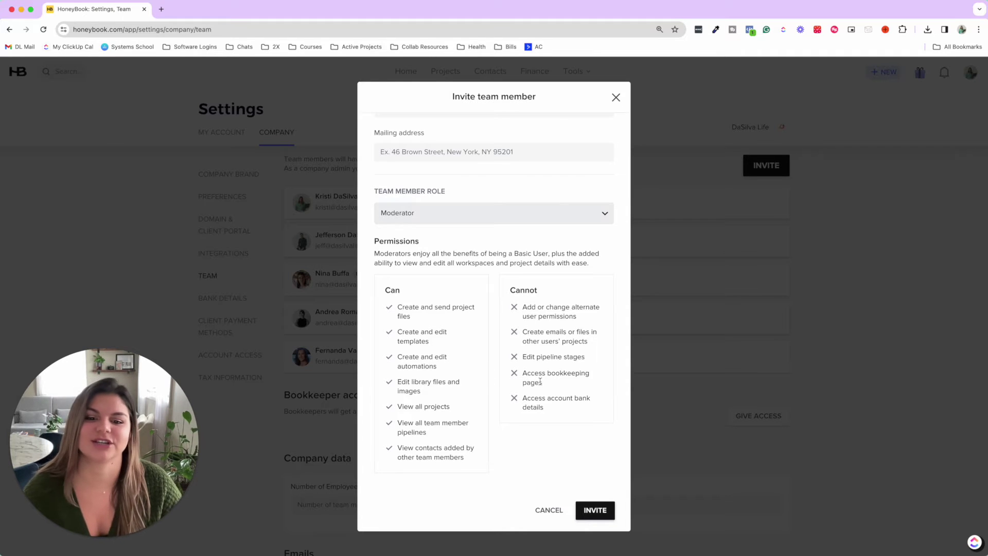
left_click(539, 213)
left_click(534, 281)
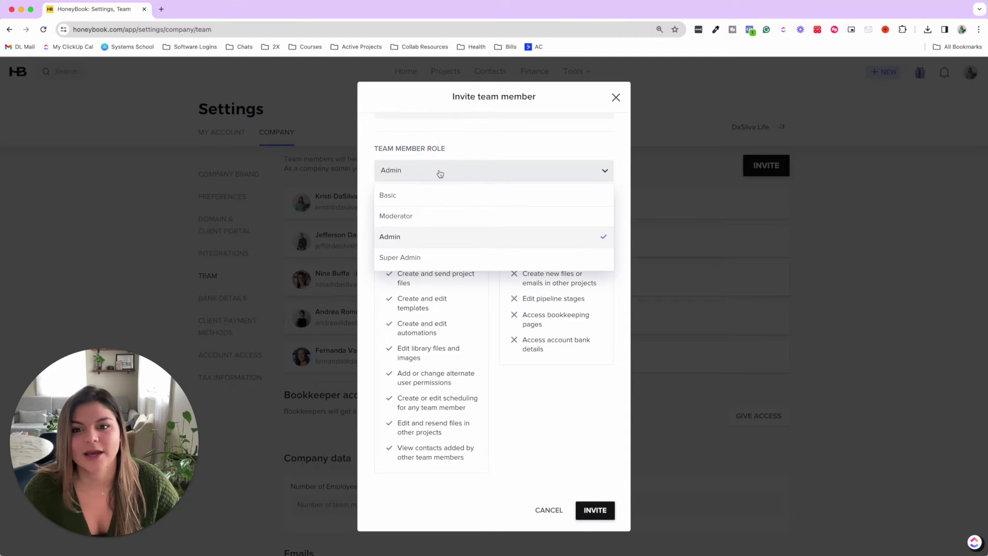
left_click(440, 257)
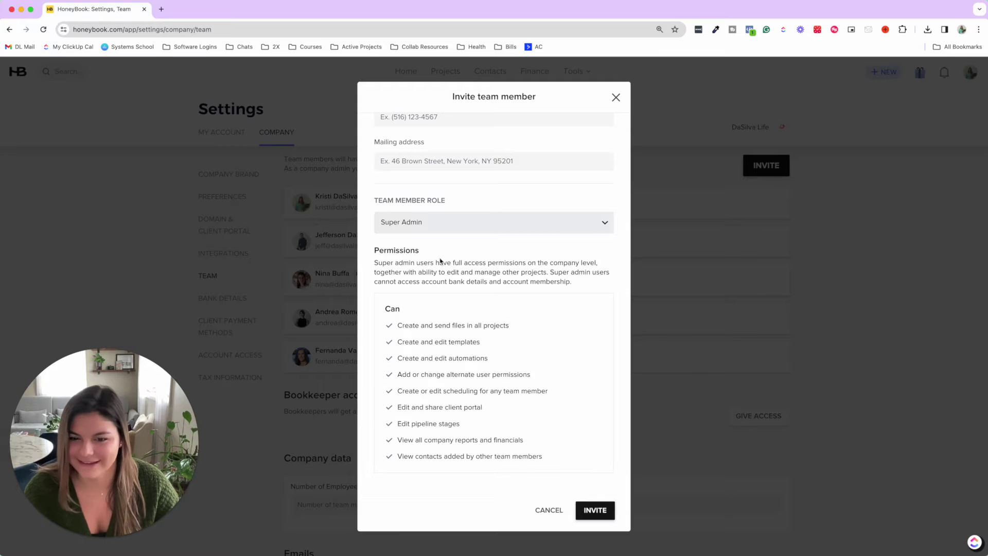
scroll(547, 225, "up", 3)
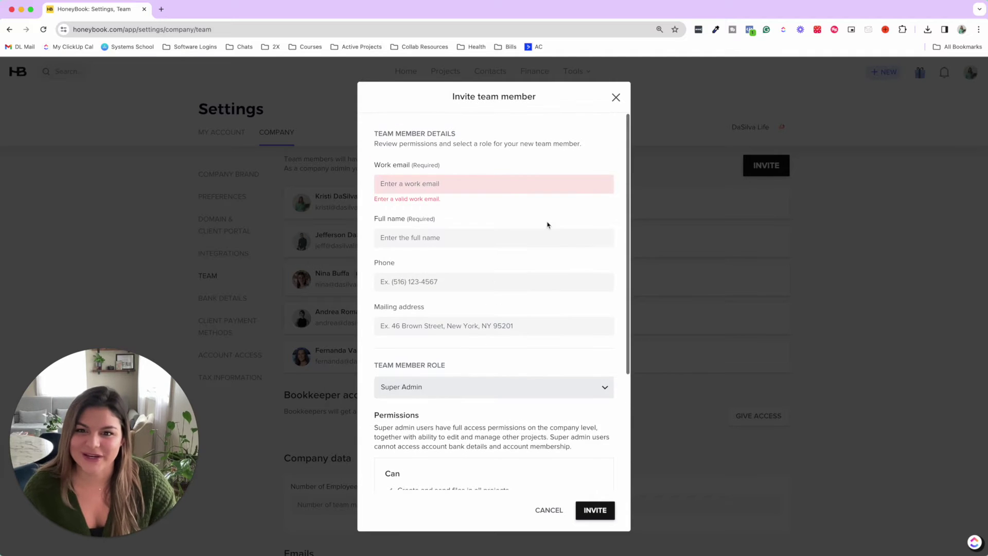
scroll(548, 225, "down", 3)
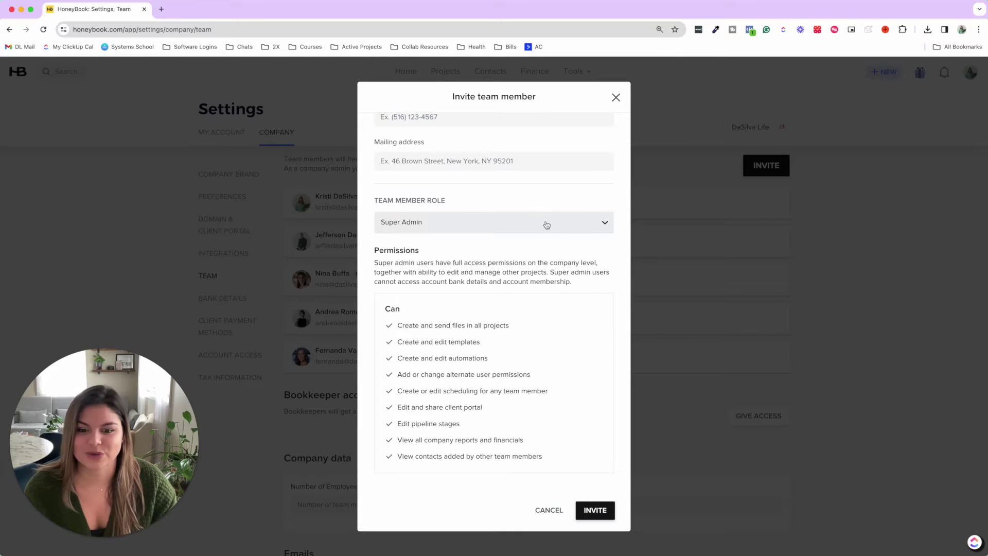
Step: Cancel the invitation without sending and look over the Bookkeeper access section
left_click(616, 97)
scroll(559, 318, "down", 1)
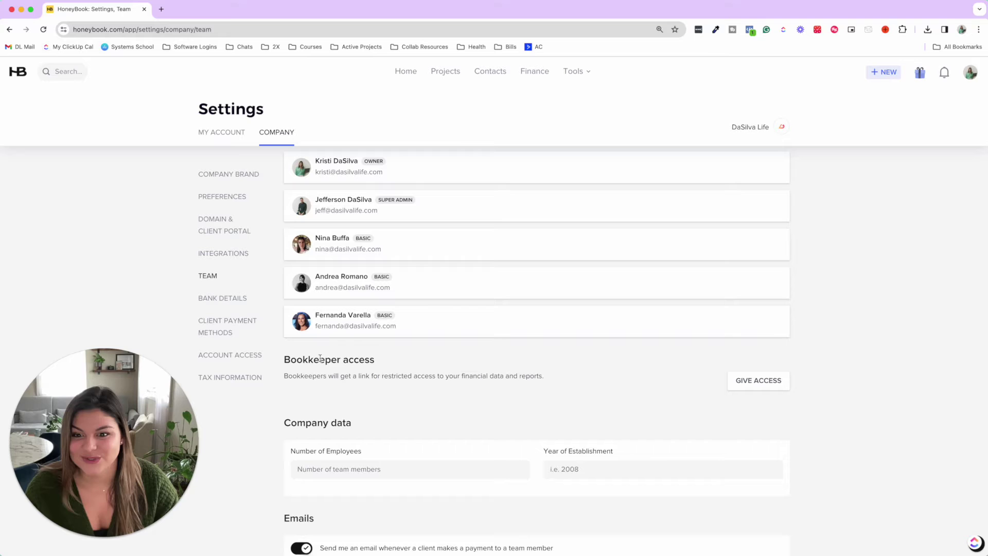
left_click_drag(291, 360, 389, 364)
left_click(465, 366)
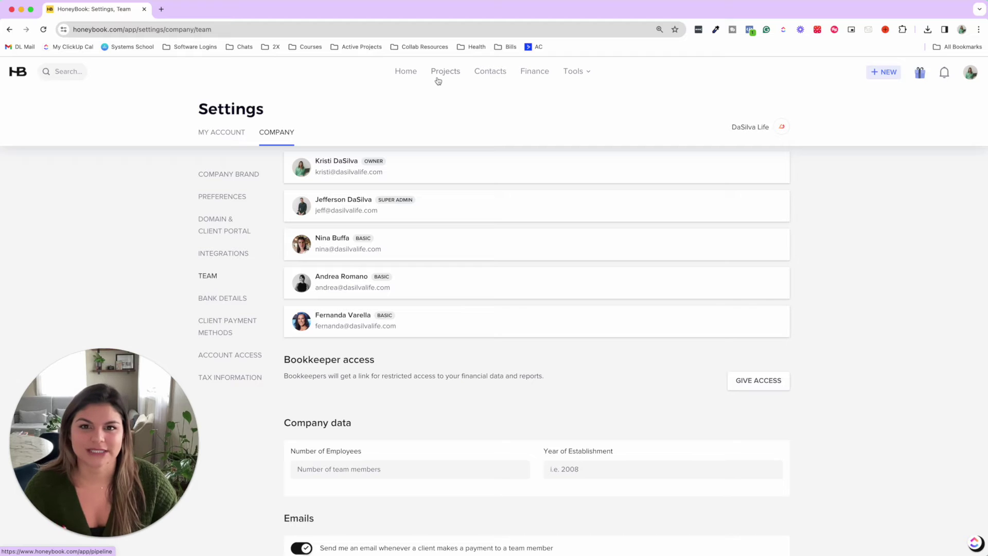
Step: Review the team members list, including the owner's role badge
mouse_move(507, 194)
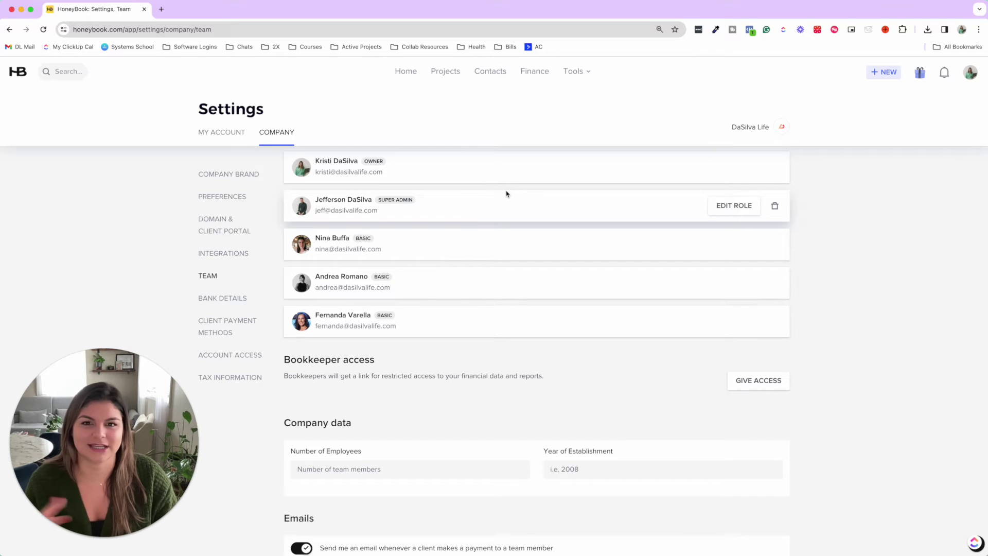
scroll(550, 283, "down", 5)
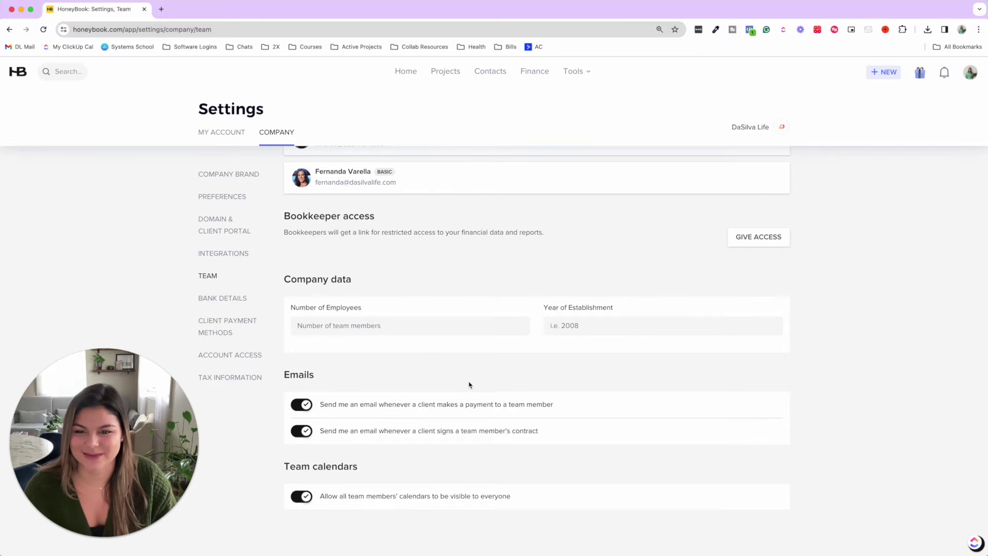
scroll(469, 385, "up", 5)
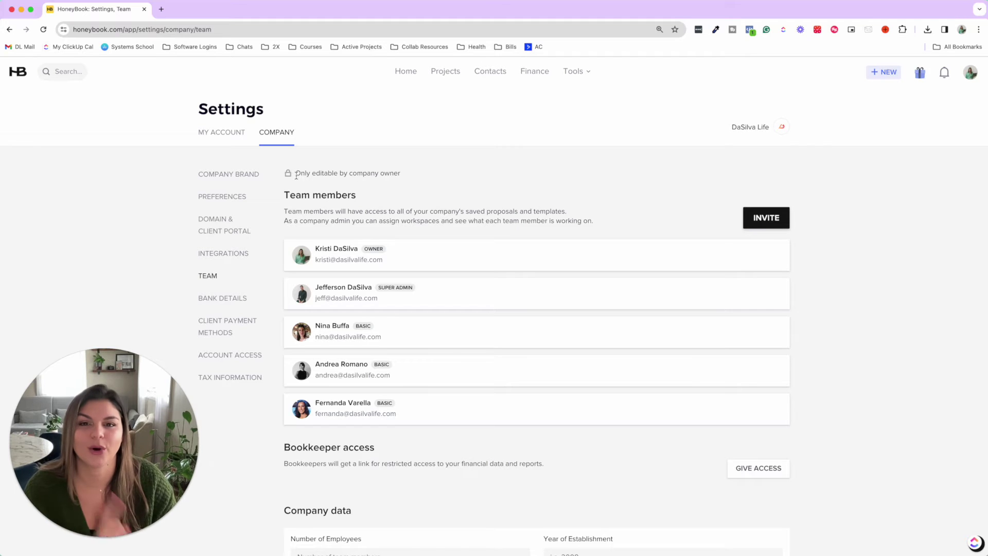
left_click_drag(411, 236, 414, 252)
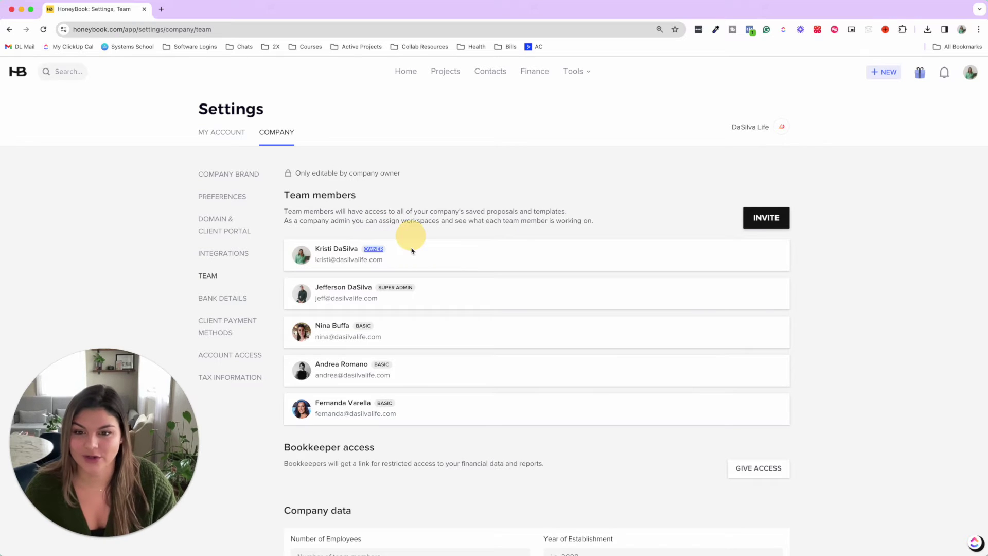
left_click(426, 256)
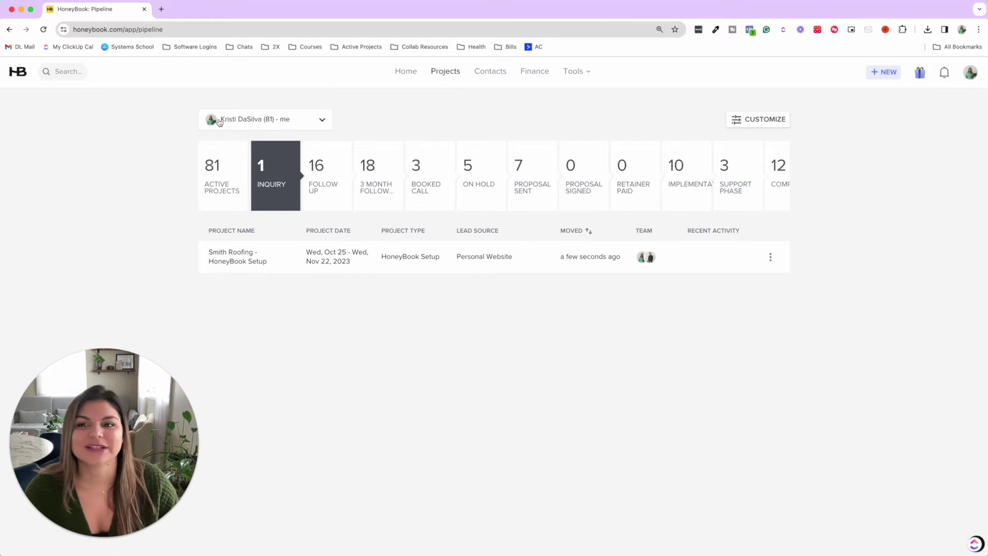
Step: Check which team members' pipelines can be viewed, then stay on your own Inquiry pipeline
left_click(265, 120)
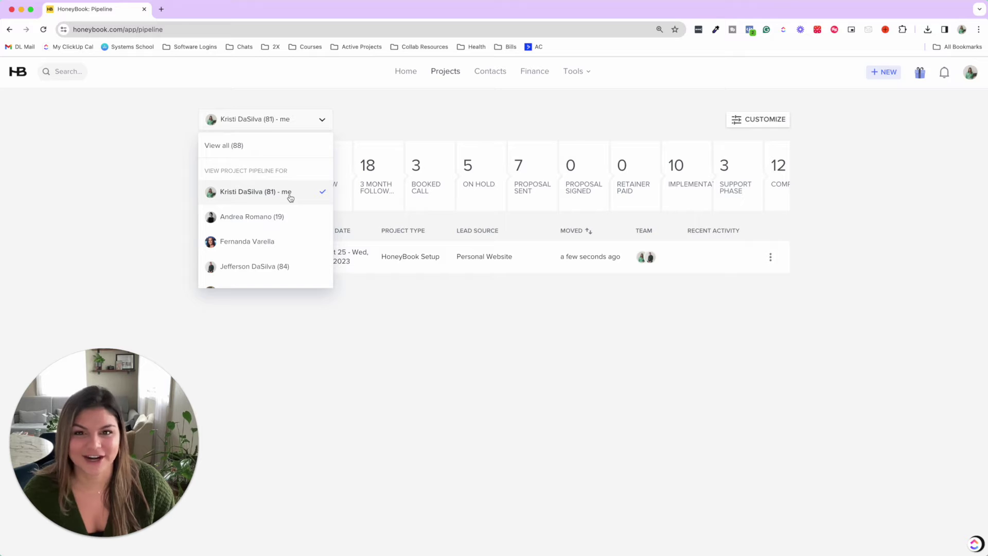
scroll(290, 197, "down", 1)
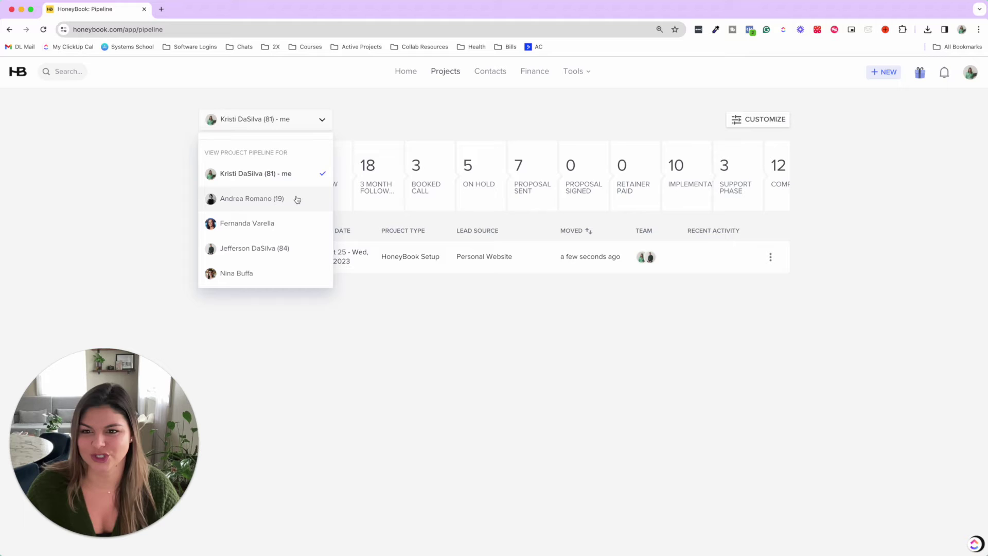
left_click(454, 113)
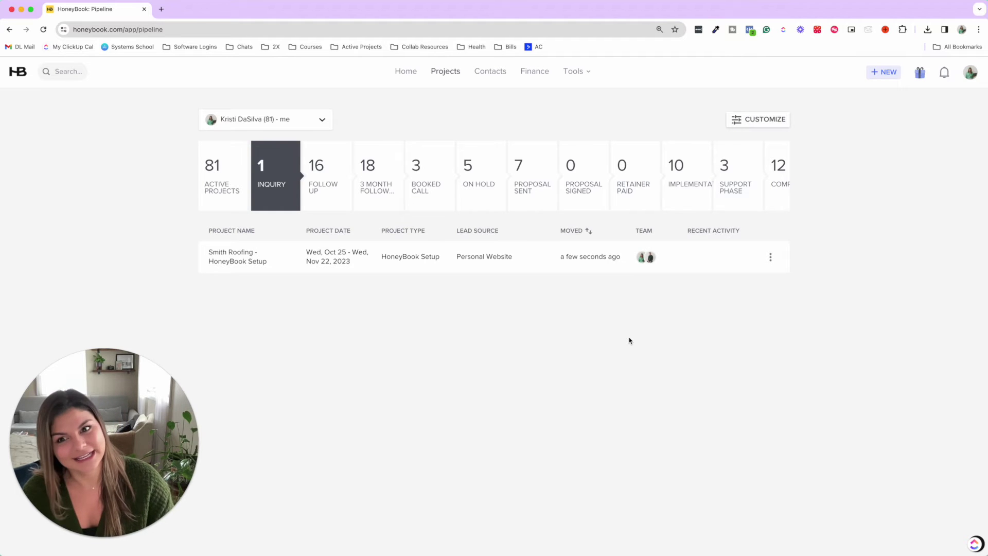
left_click(280, 126)
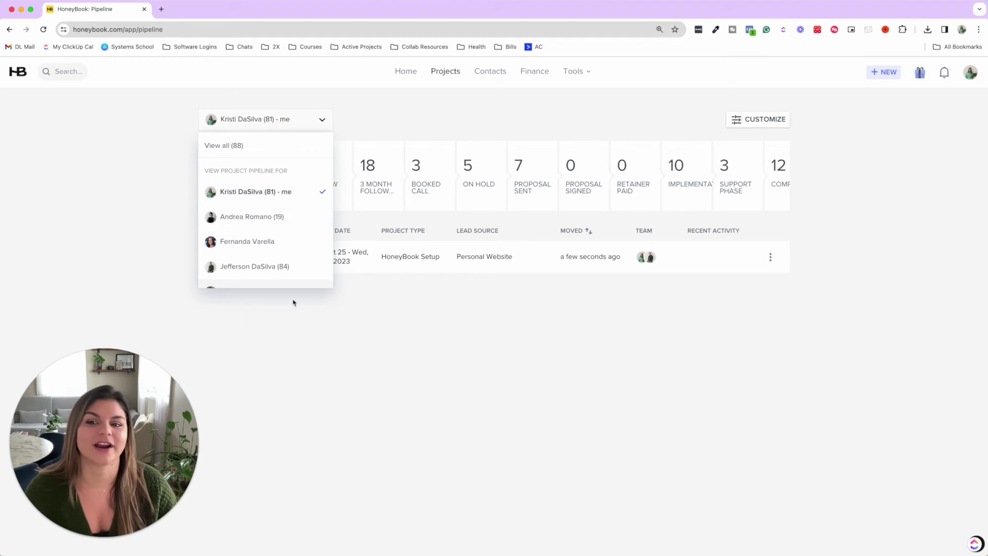
left_click(564, 370)
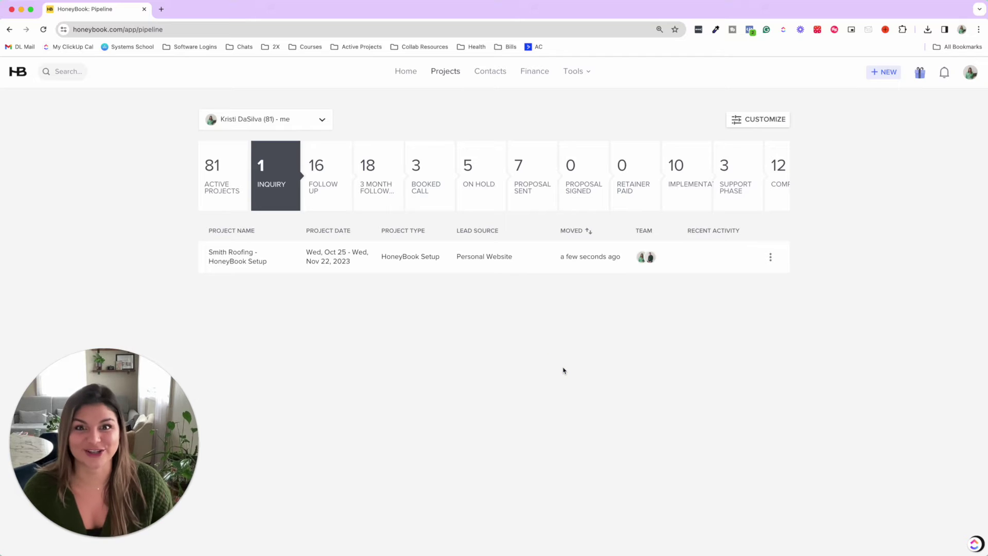
Step: Open the Smith Roofing - HoneyBook Setup project and look through its activity feed
left_click(252, 261)
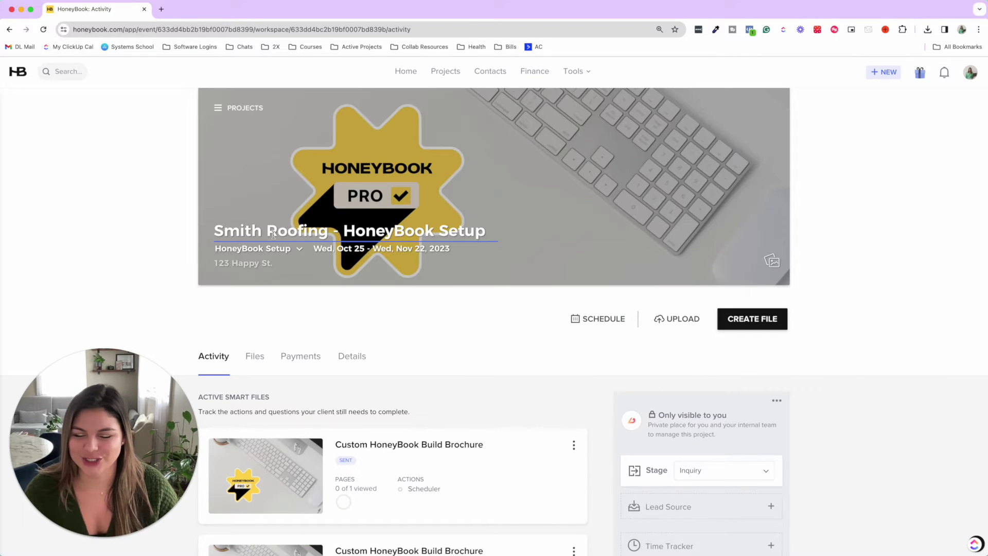
scroll(532, 383, "down", 3)
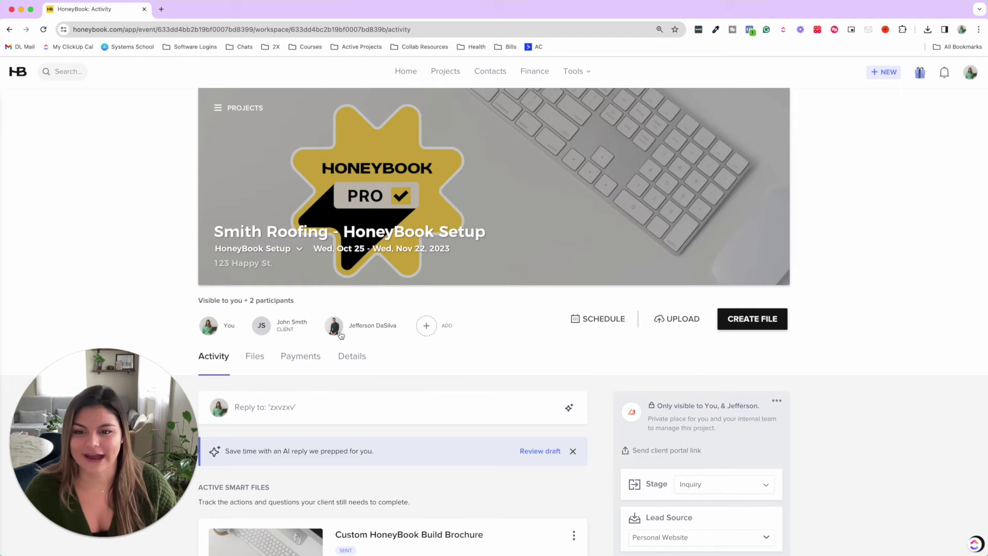
scroll(857, 374, "down", 4)
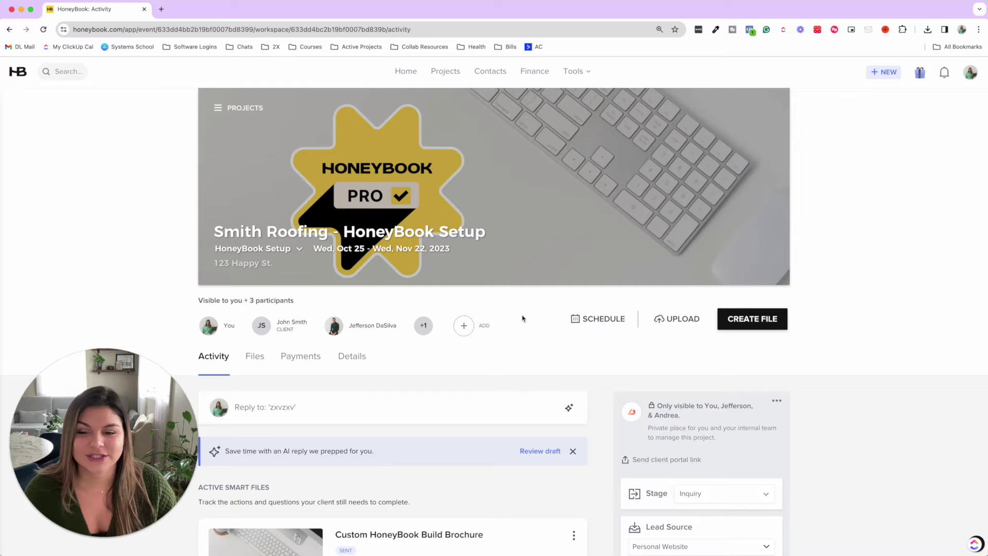
scroll(522, 318, "down", 2)
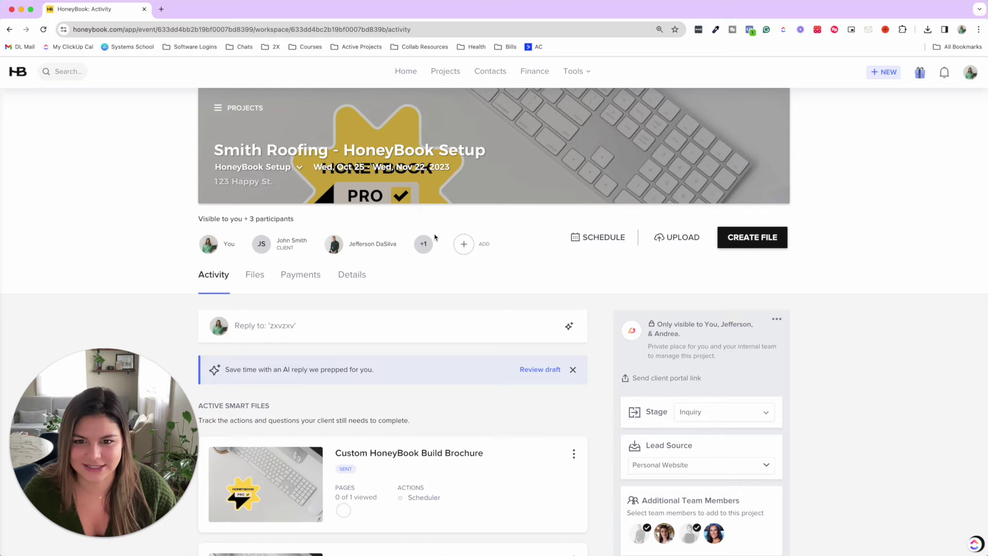
Step: Remove the hidden extra team member from the project
left_click(424, 244)
left_click(458, 287)
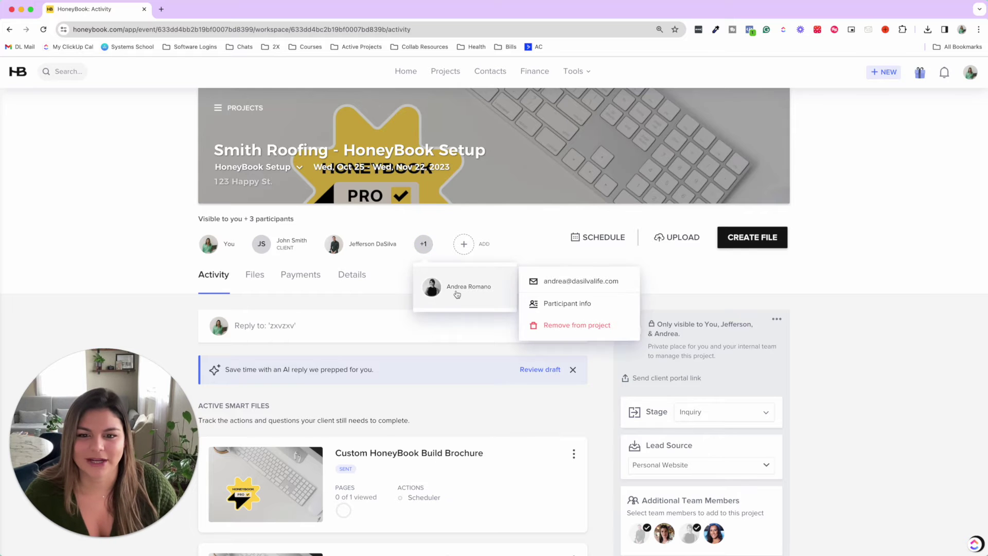
left_click(566, 325)
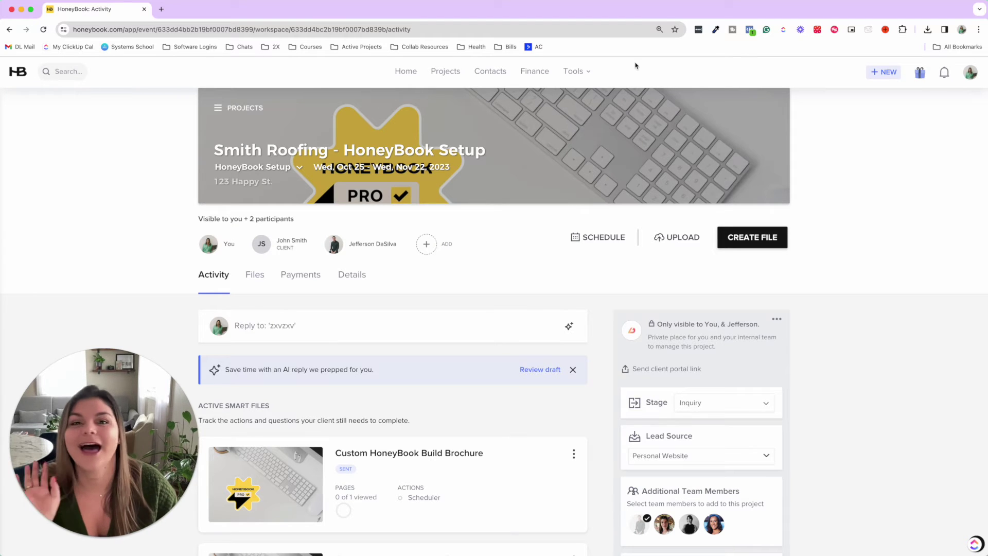
Step: Open Default Contact Form from the Contact Forms list in My Templates
left_click(574, 72)
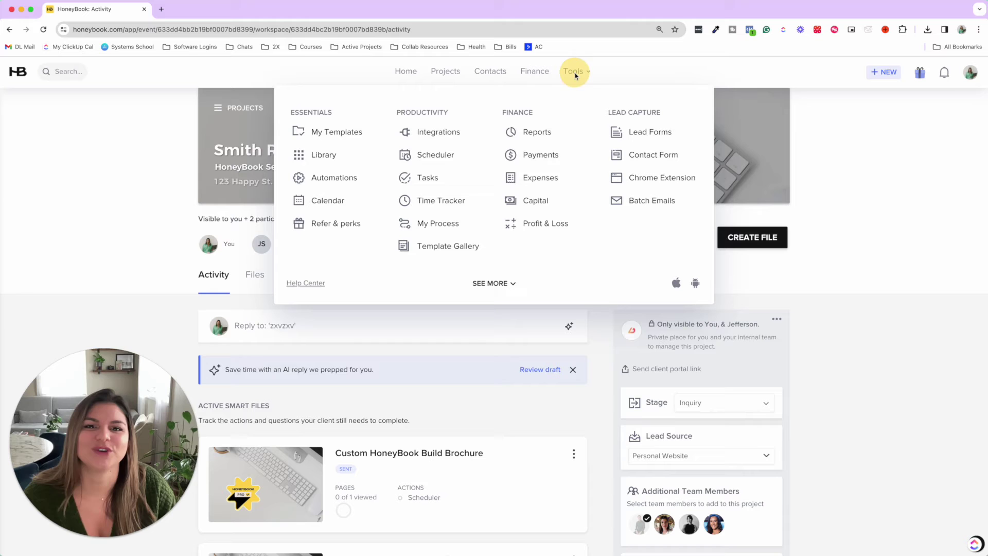
left_click(334, 136)
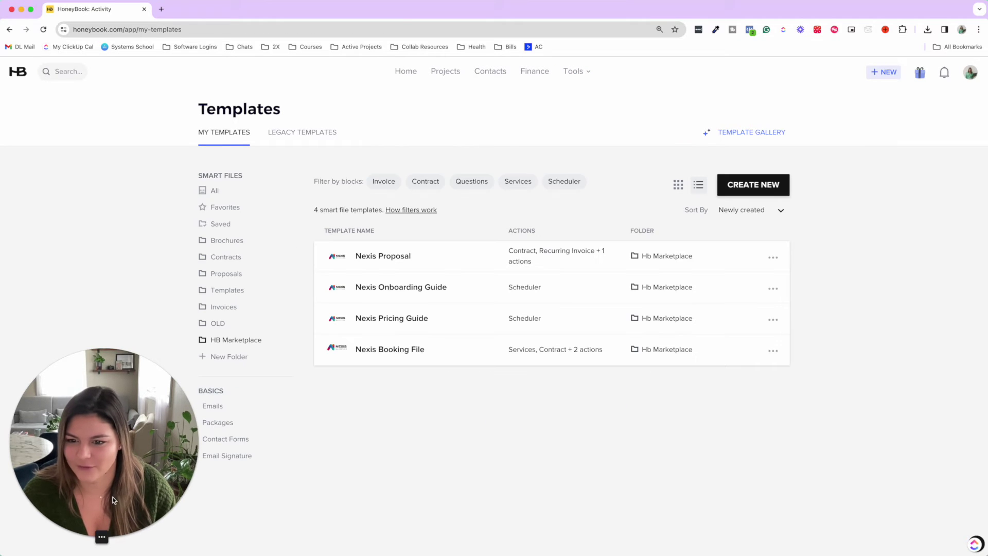
left_click(225, 438)
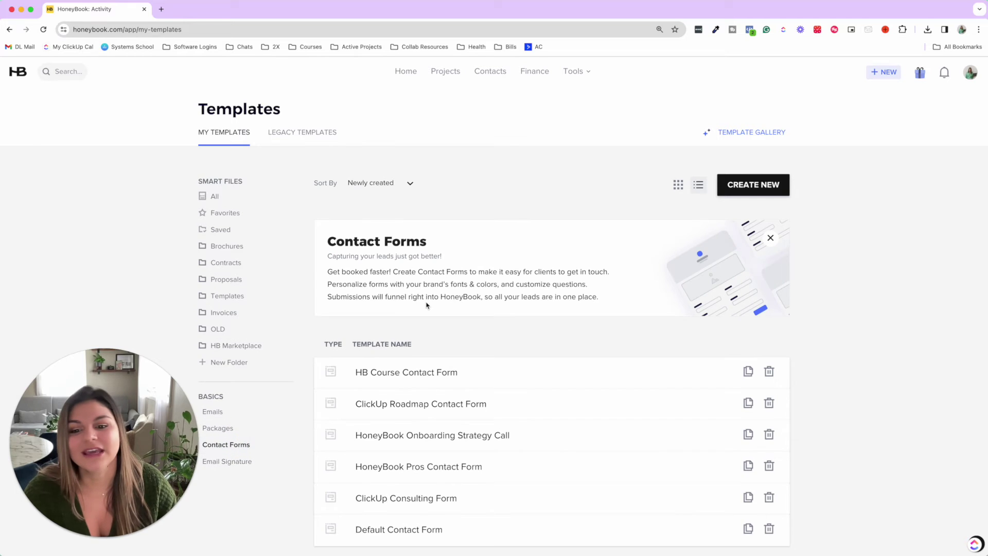
scroll(417, 458, "down", 1)
left_click(418, 506)
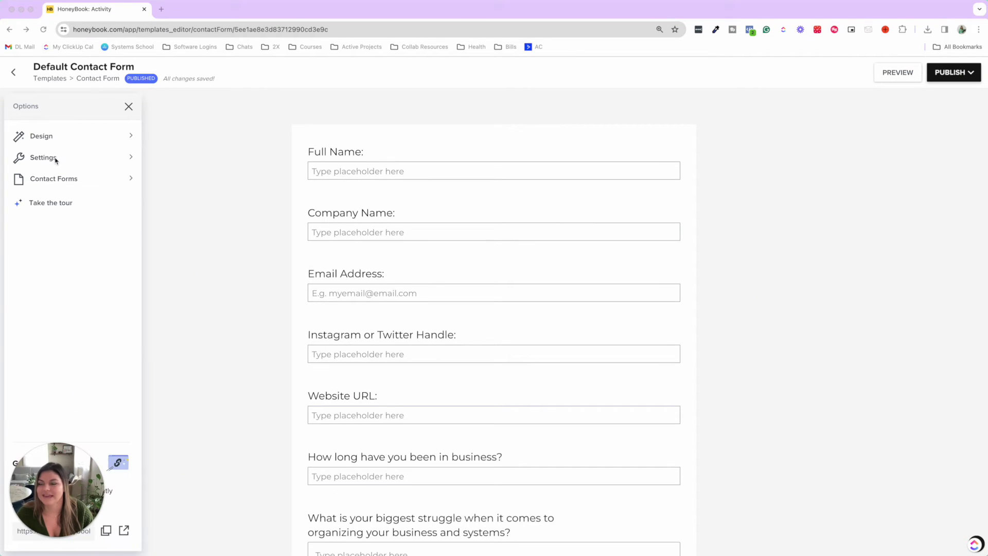
Step: Open the contact form's settings and the incoming leads recipient chooser
left_click(76, 160)
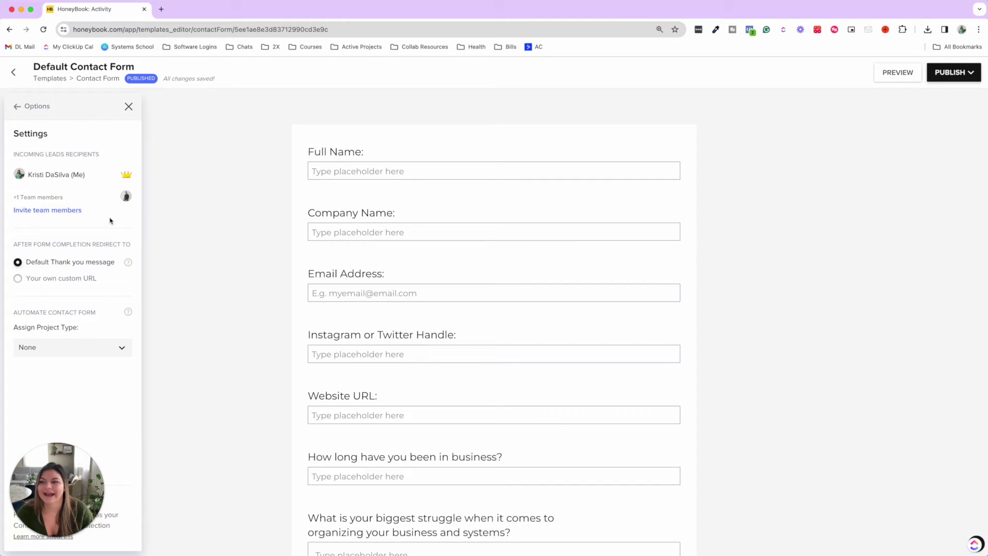
left_click_drag(13, 155, 104, 159)
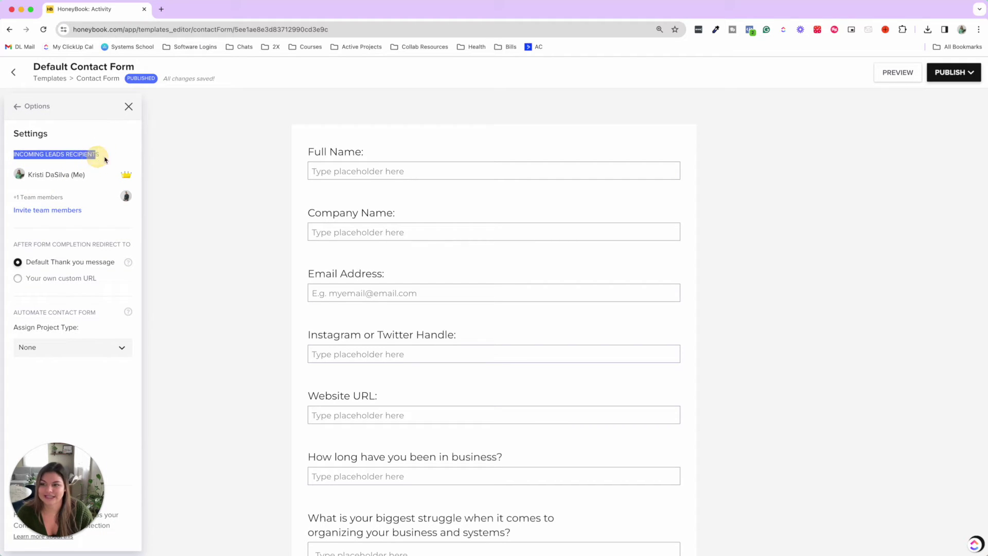
left_click(60, 210)
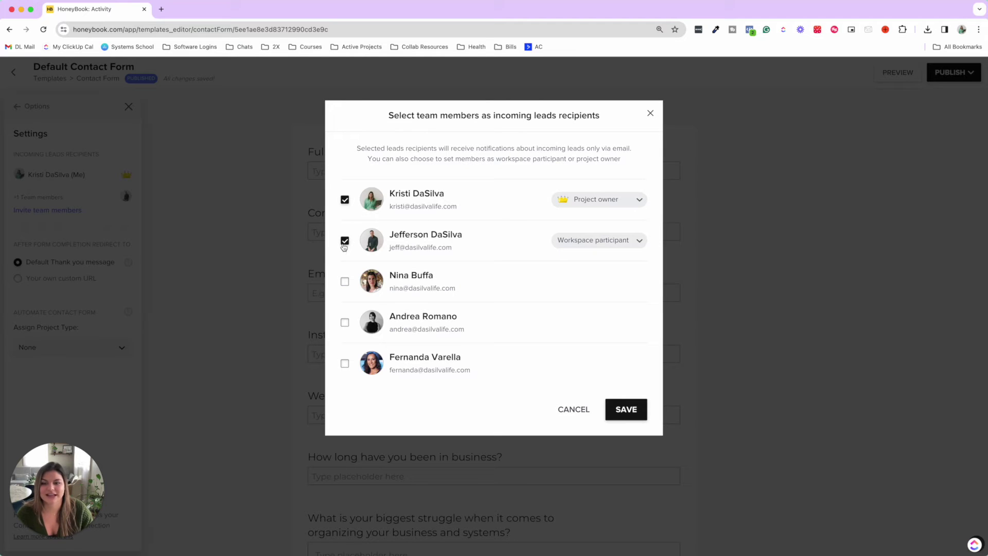
Step: Try making the second team member project owner, then restore the account owner as project owner
left_click(591, 240)
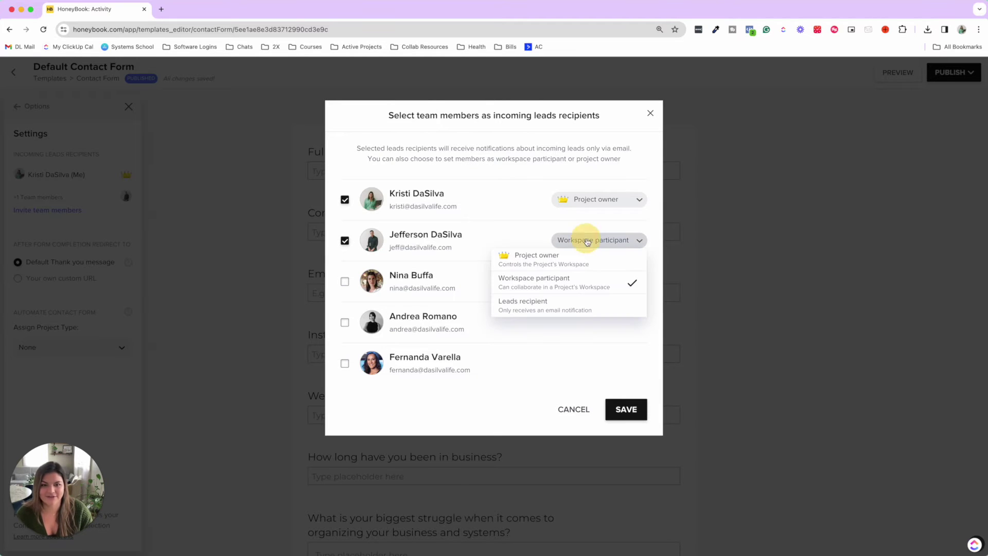
left_click(592, 199)
left_click(594, 171)
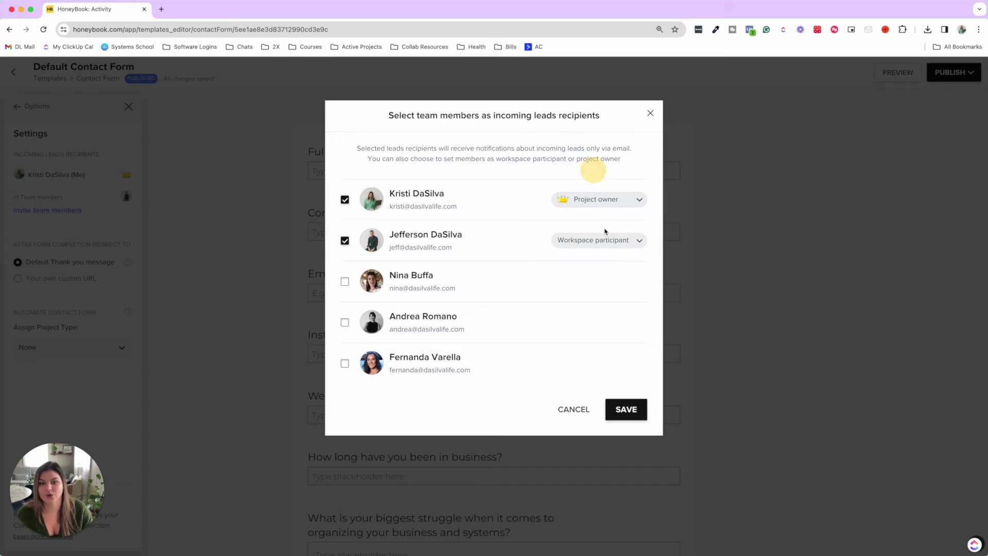
left_click(603, 240)
left_click(596, 255)
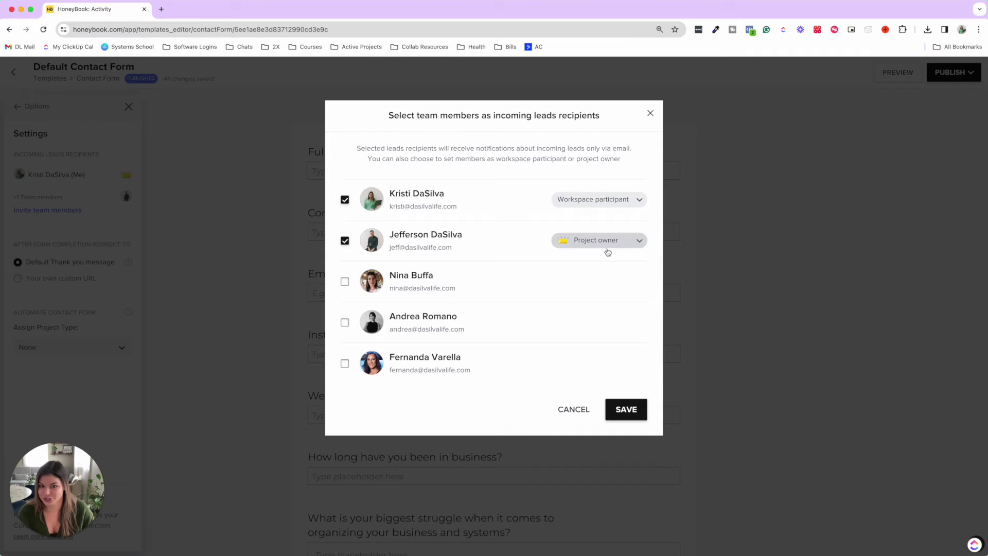
left_click(621, 201)
left_click(612, 218)
left_click(605, 241)
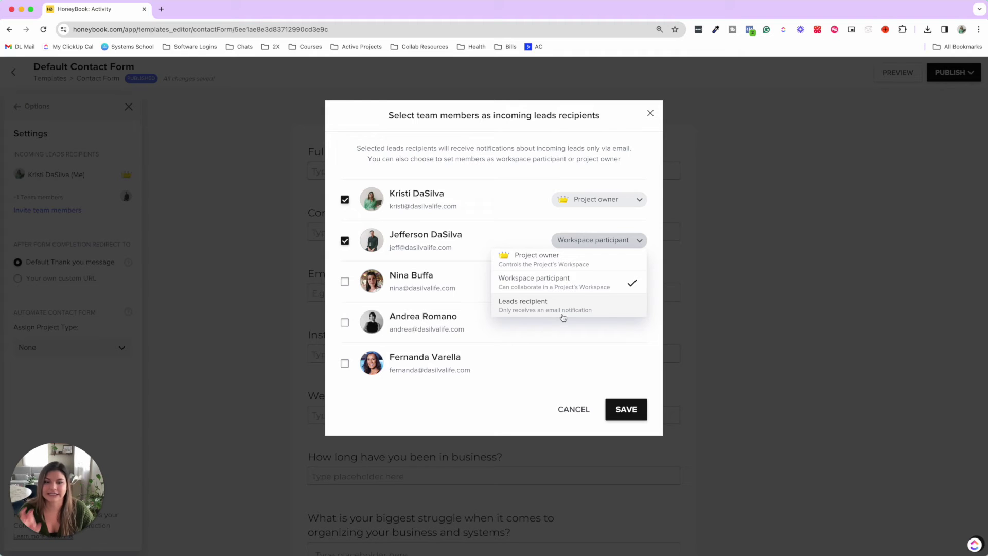
left_click(528, 175)
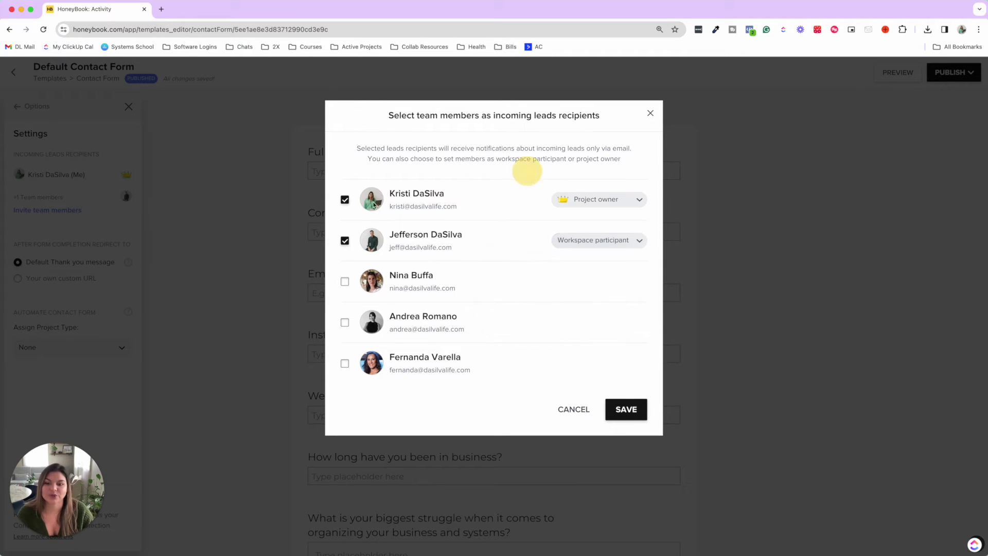
Step: Add another member as a Workspace participant, remove them, and close without saving
left_click(345, 322)
left_click(595, 322)
left_click(585, 360)
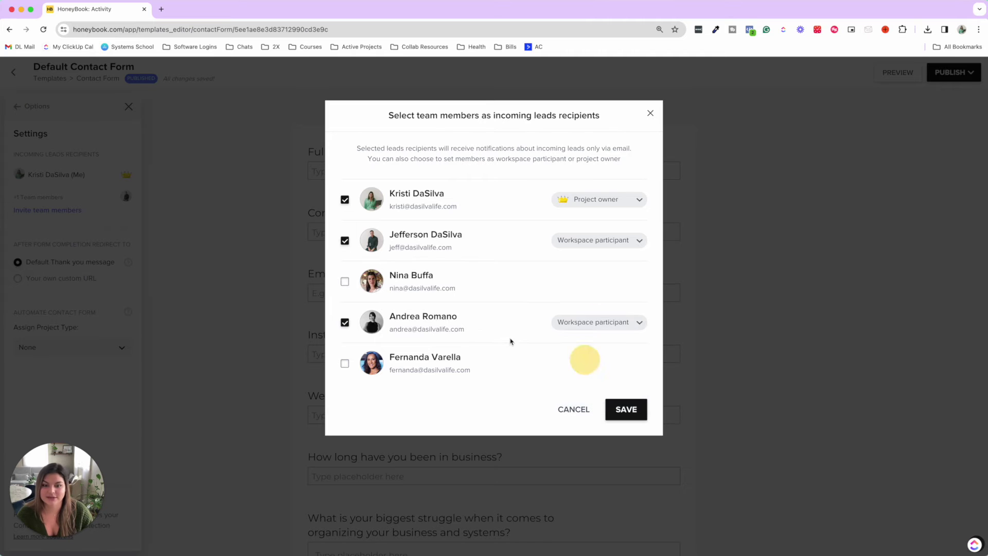
left_click(345, 322)
left_click(651, 114)
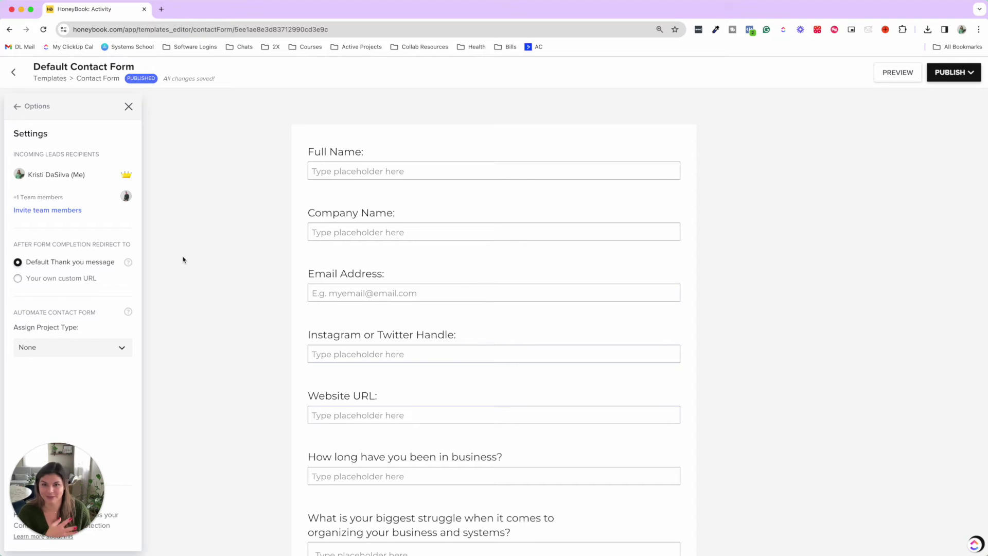
Step: Return to the Smith Roofing - HoneyBook Setup project via the projects pipeline
left_click(14, 73)
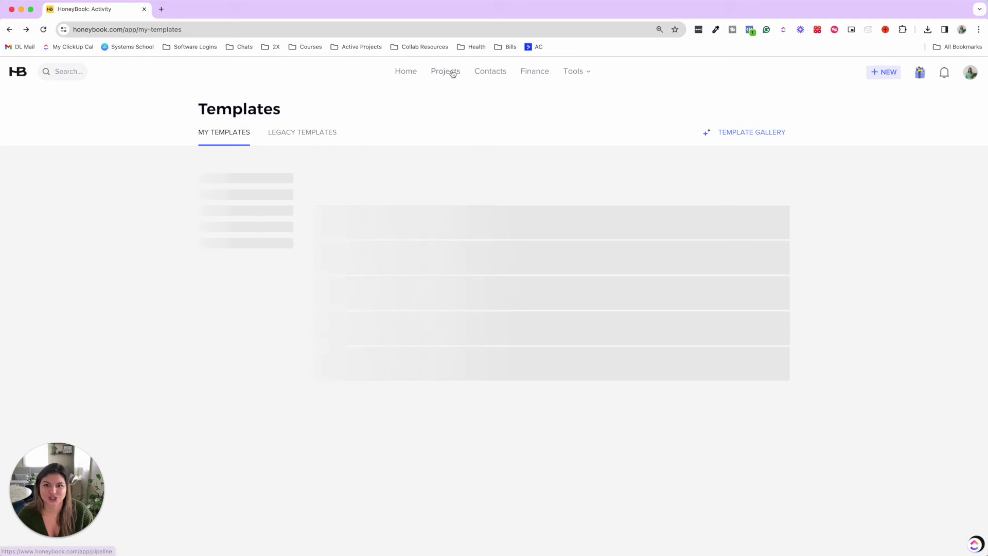
left_click(449, 72)
left_click(245, 267)
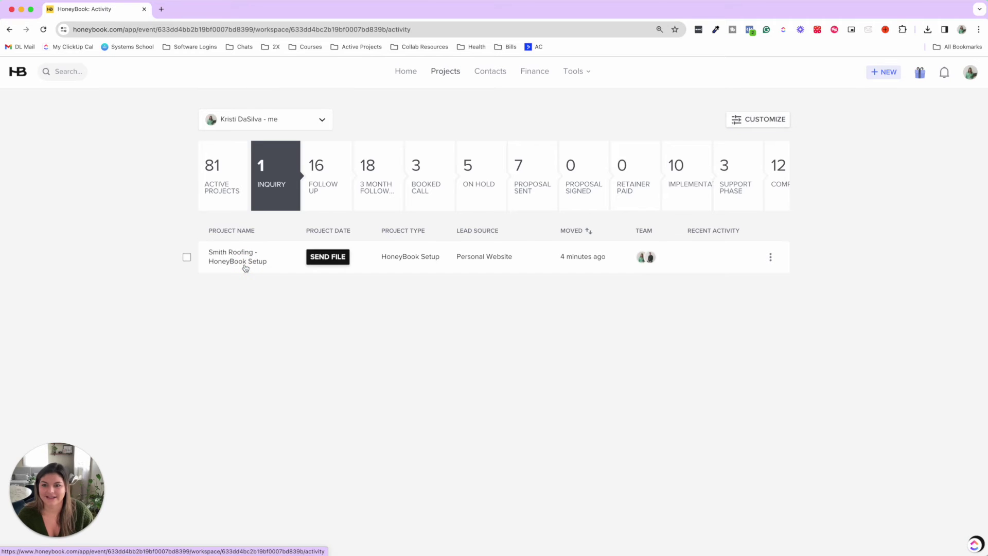
scroll(228, 258, "down", 3)
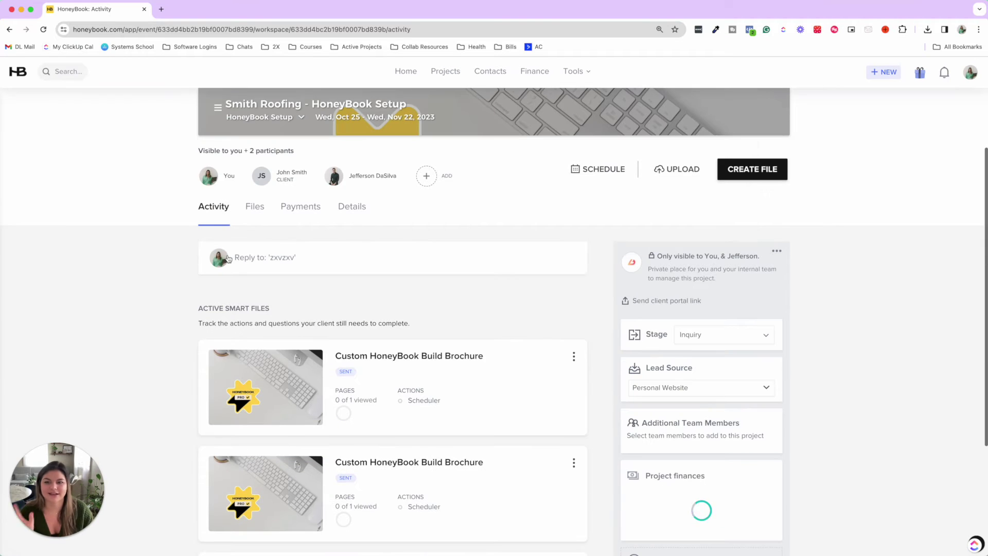
scroll(743, 283, "up", 3)
scroll(745, 286, "down", 2)
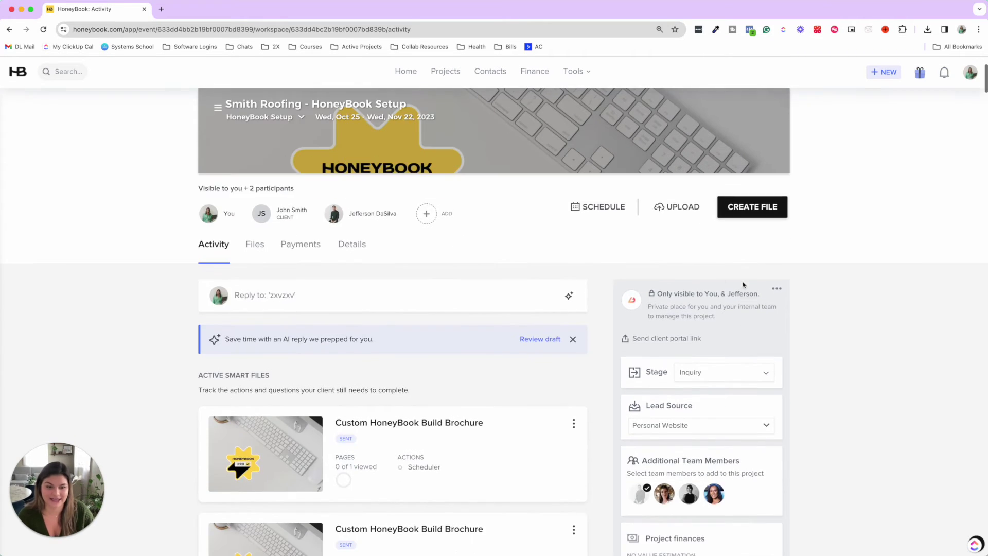
Step: Assign the project to another team member from the panel's options menu
left_click(778, 292)
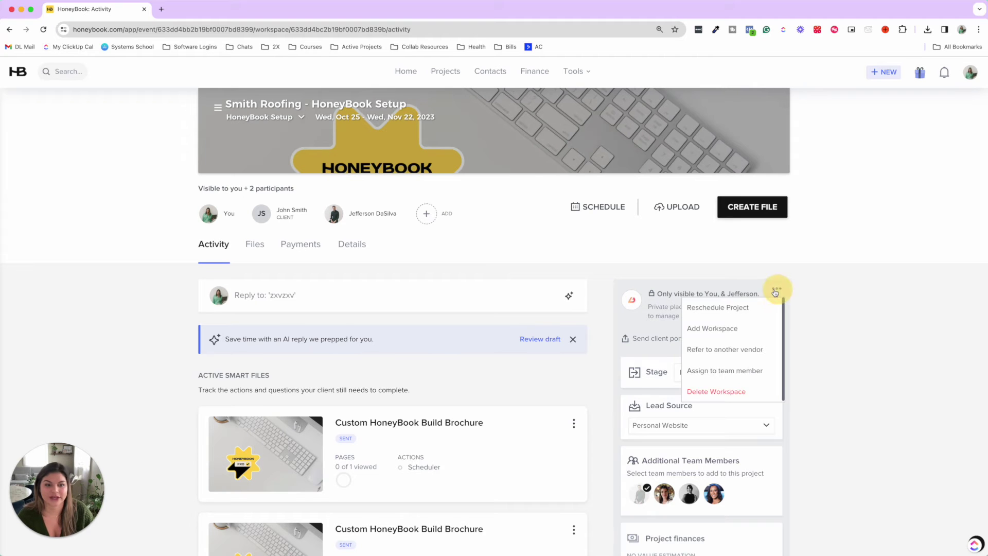
left_click(742, 378)
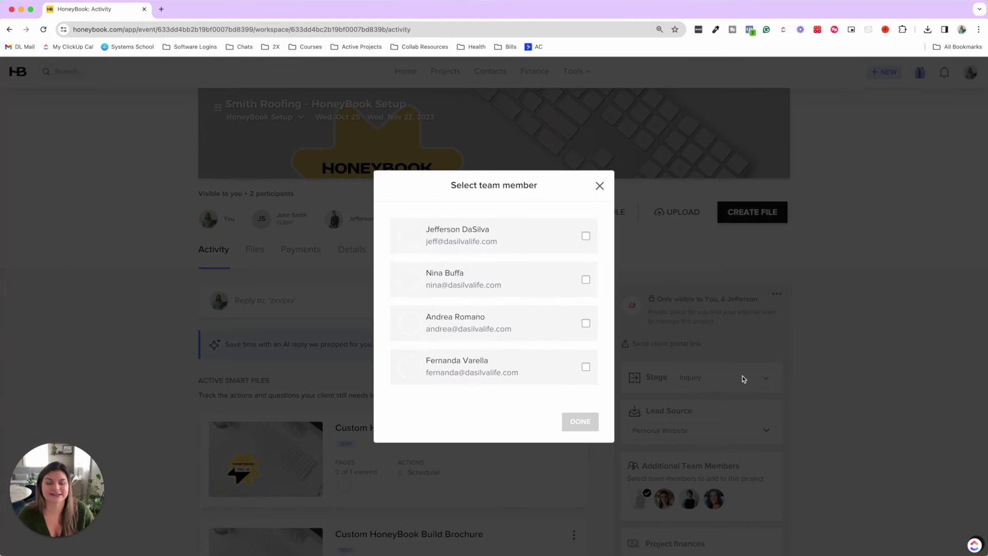
left_click(586, 324)
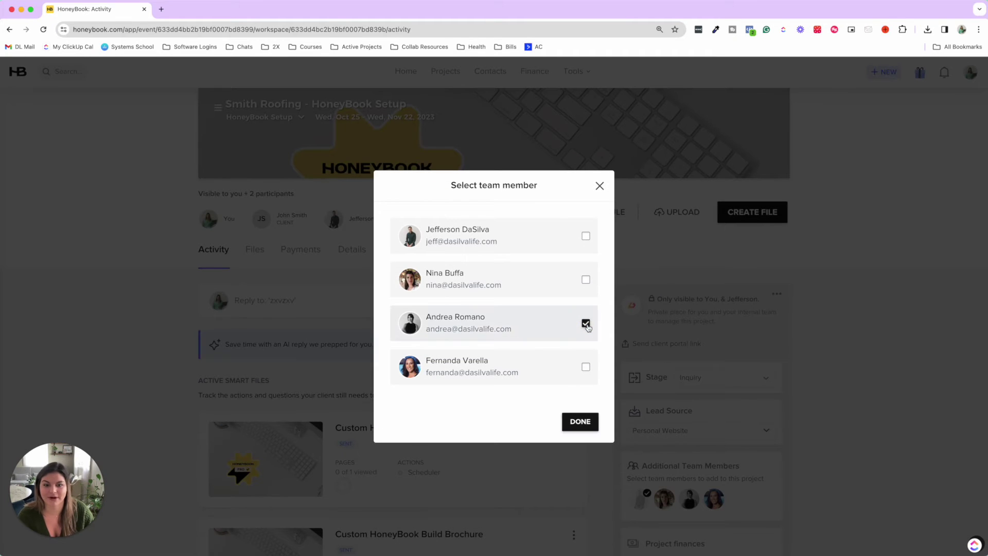
left_click(580, 422)
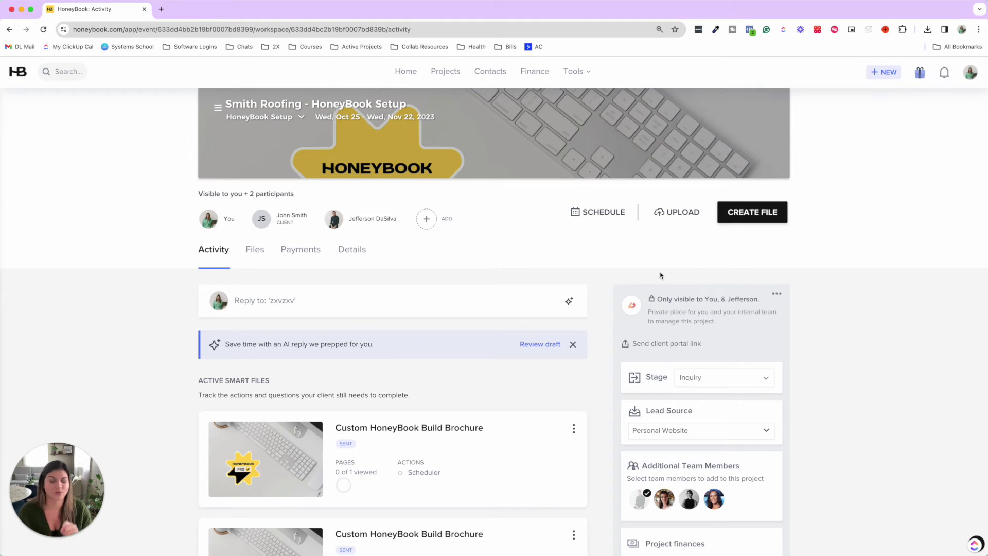
Step: Reload the project and add yourself back as a team member participant
left_click(43, 29)
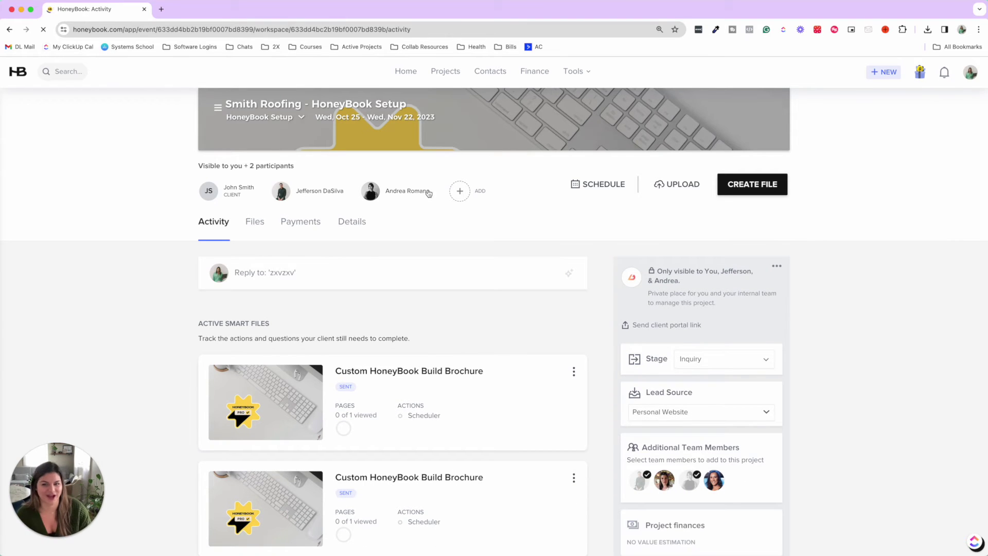
left_click(463, 193)
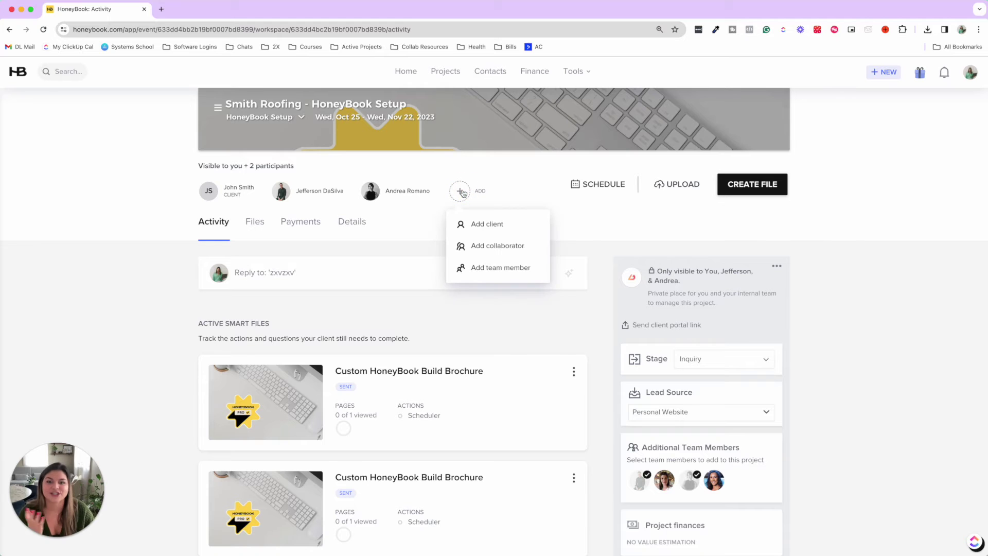
left_click(505, 277)
left_click(598, 201)
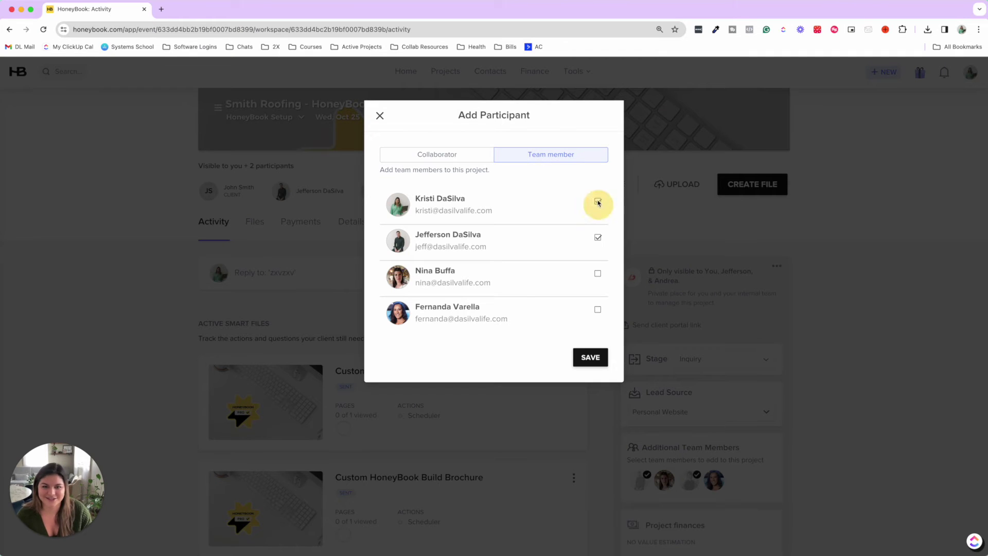
left_click(601, 355)
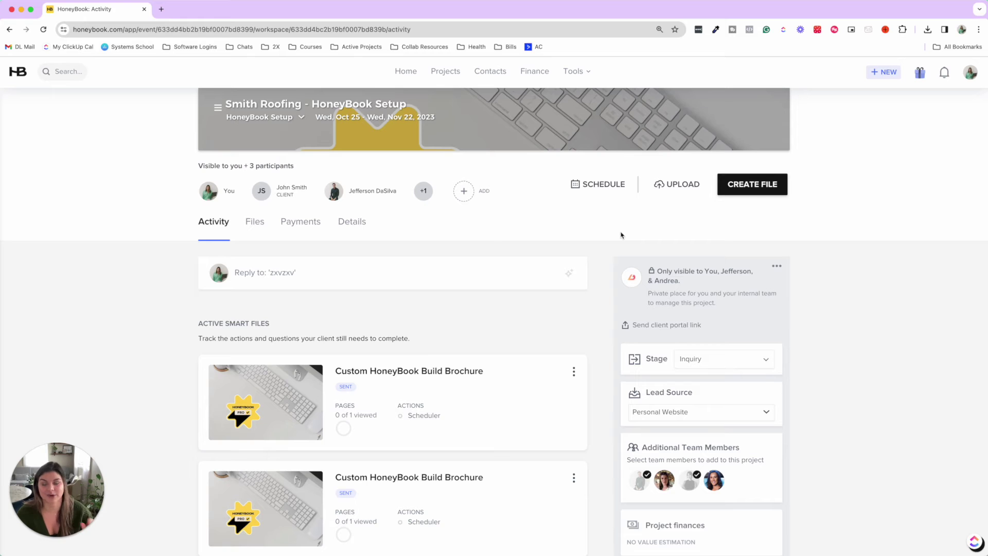
Step: Open the Booking - HoneyBook Setup automation from Tools > Automations
left_click(580, 74)
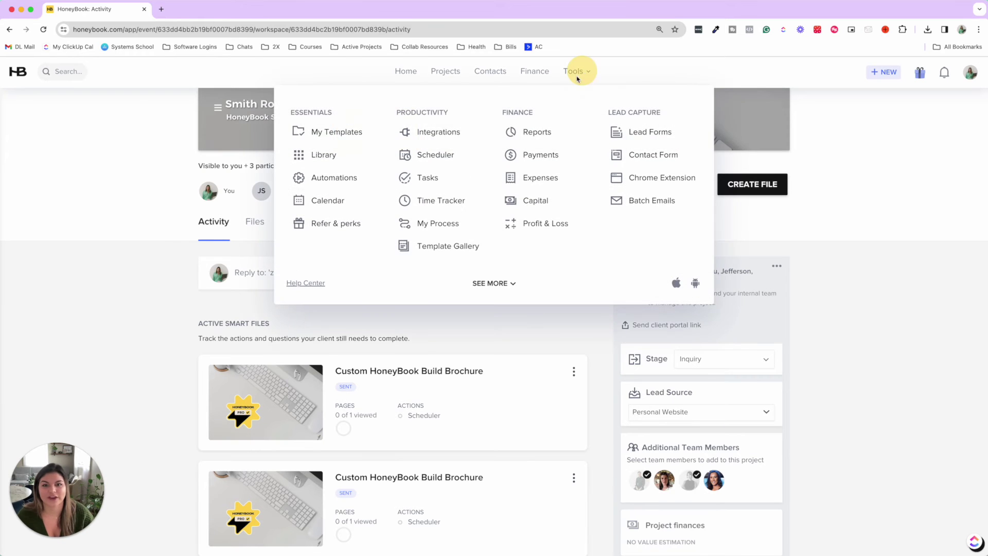
left_click(369, 180)
scroll(365, 320, "down", 1)
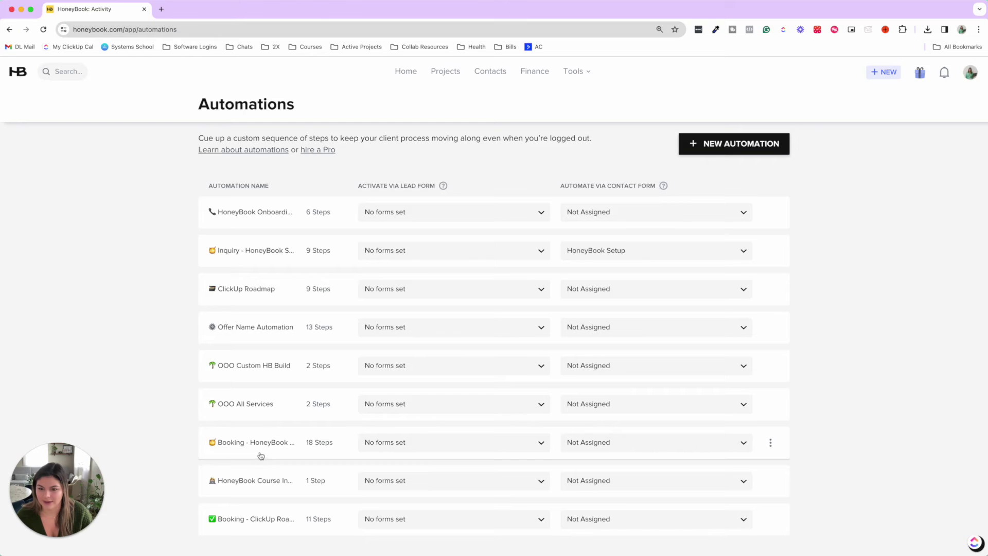
left_click(258, 447)
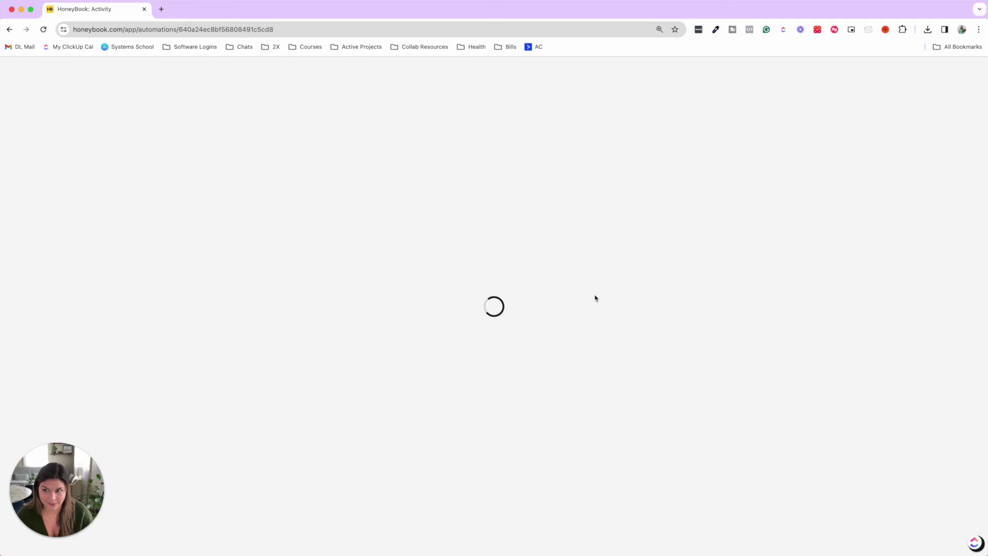
Step: Verify the date-change Create task step is assigned to the new team member
scroll(594, 297, "down", 3)
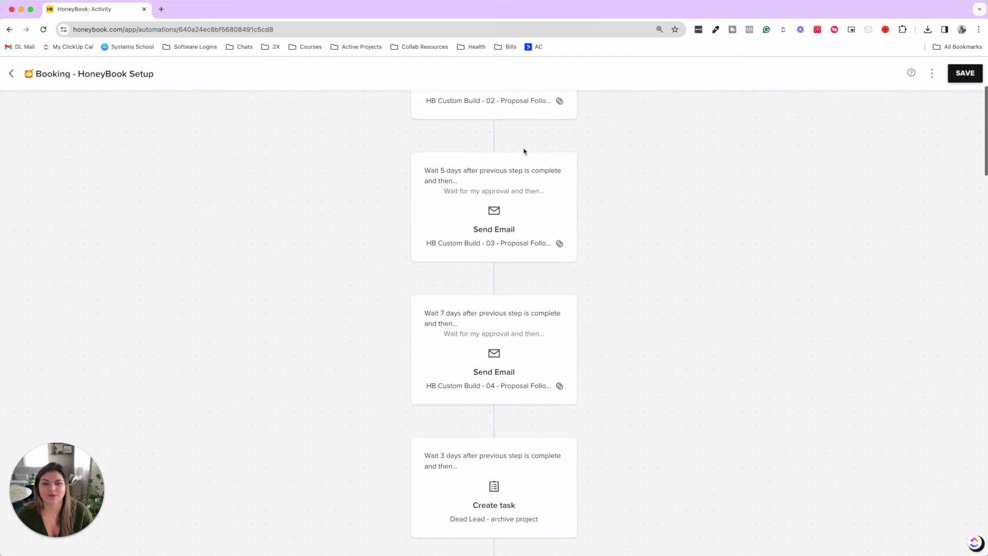
scroll(539, 393, "down", 1)
scroll(540, 393, "down", 4)
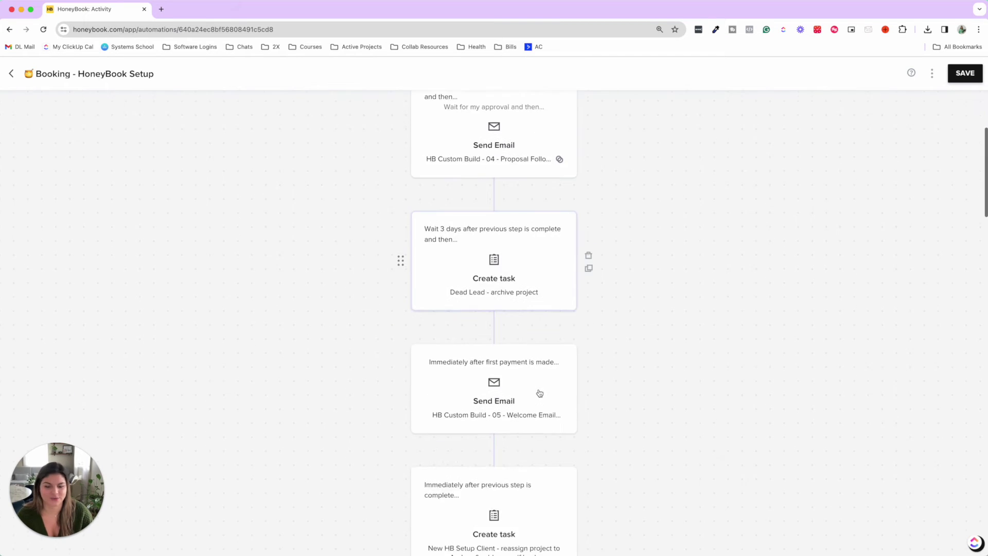
scroll(539, 393, "down", 5)
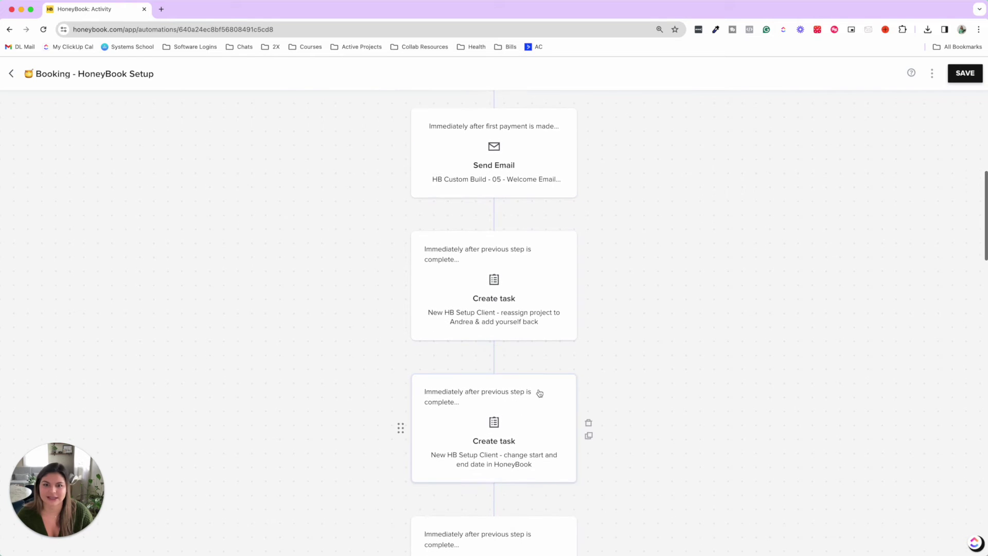
scroll(502, 152, "down", 2)
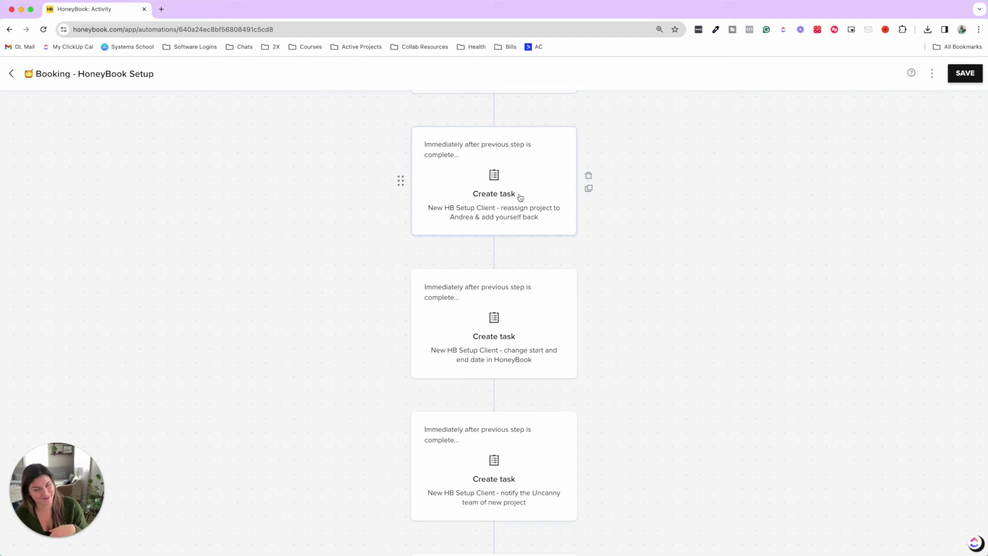
scroll(535, 221, "down", 2)
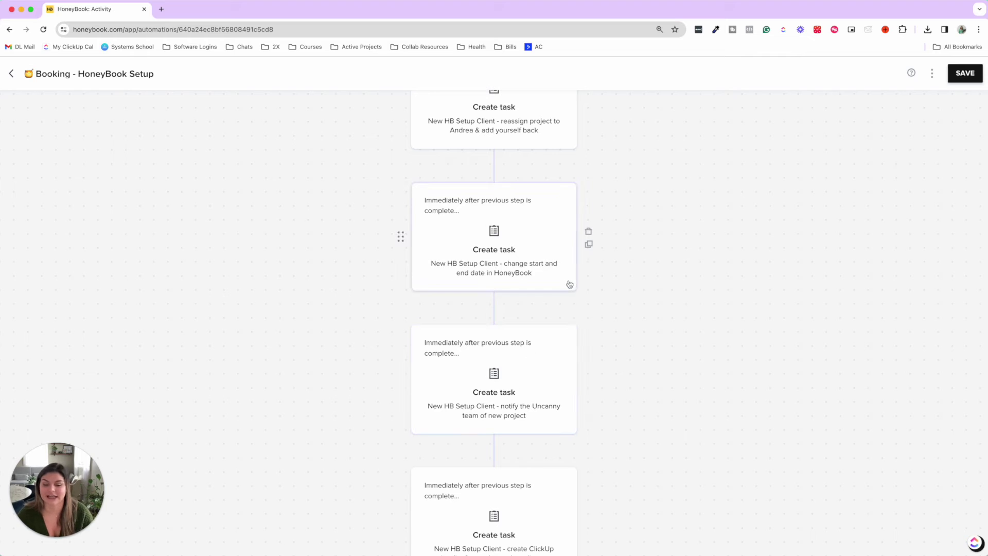
left_click(531, 259)
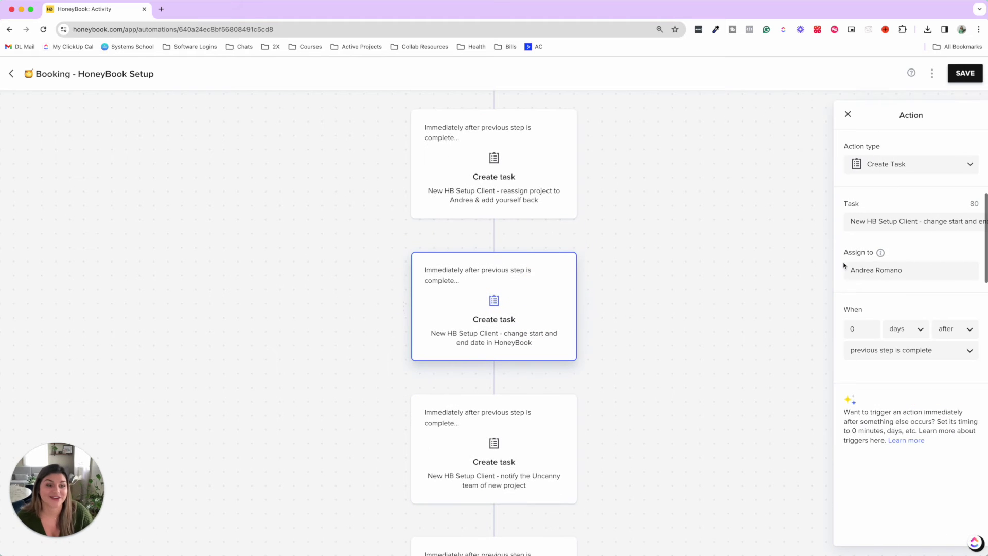
left_click(897, 271)
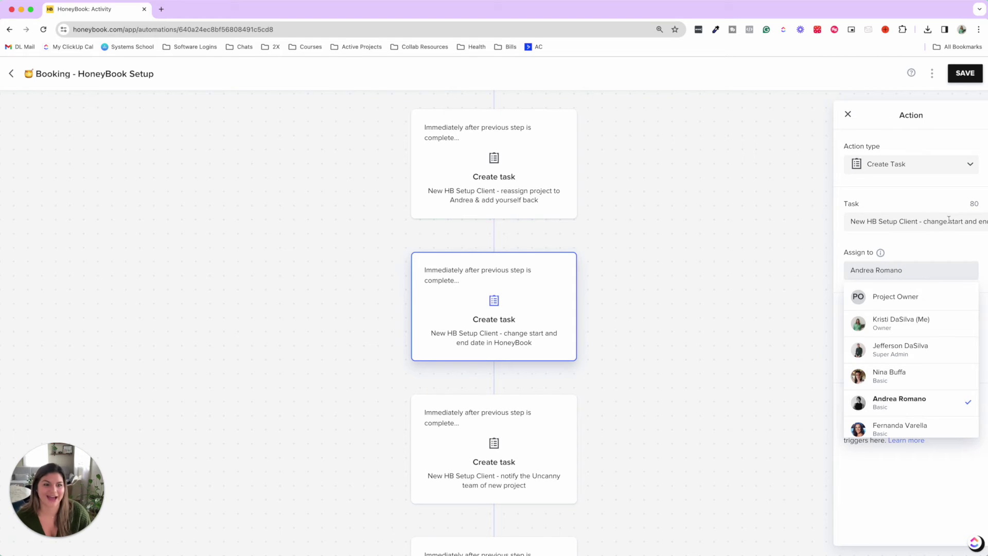
left_click(909, 407)
Step: Preview the onboarding email template, close the step settings, and return to the automations list
scroll(520, 337, "down", 5)
scroll(523, 335, "down", 4)
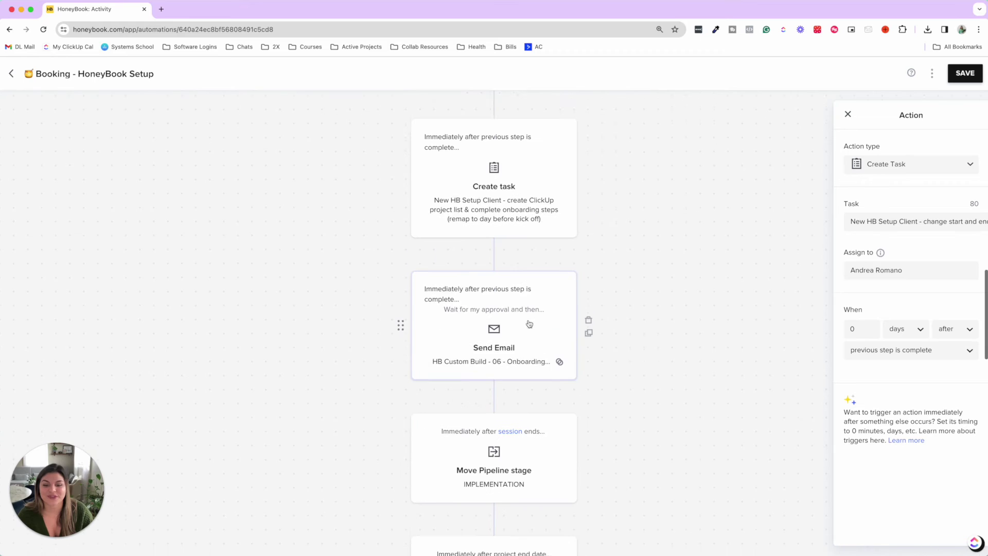
left_click(505, 313)
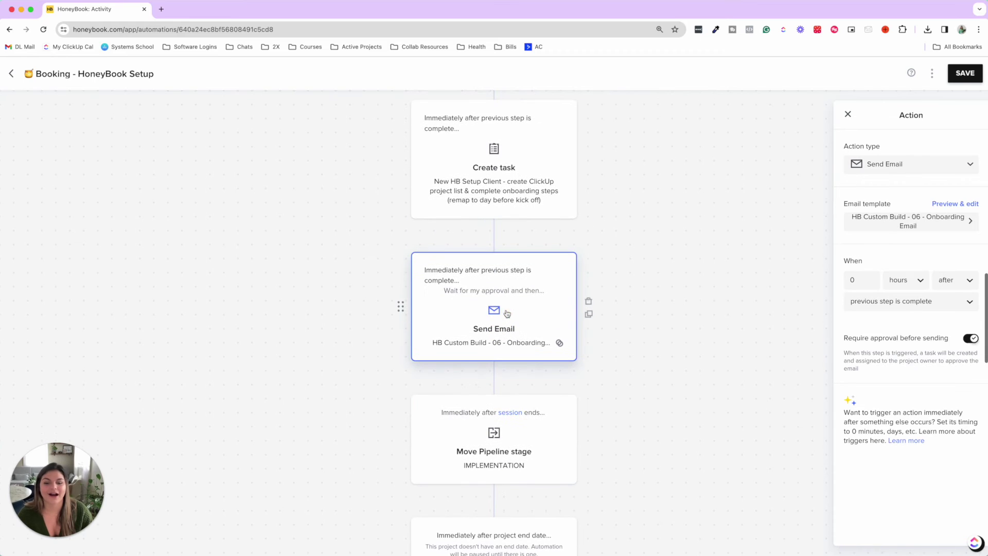
left_click(957, 204)
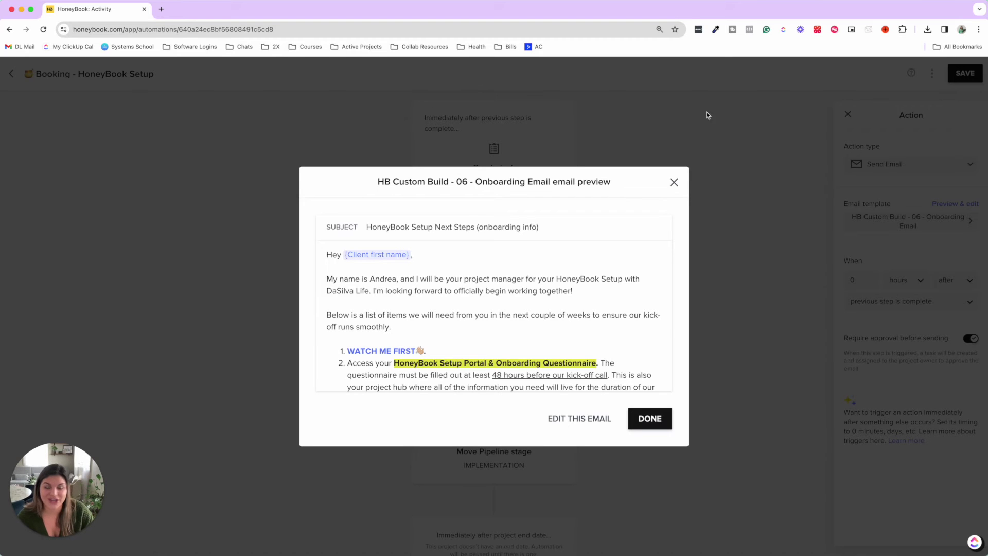
left_click(674, 184)
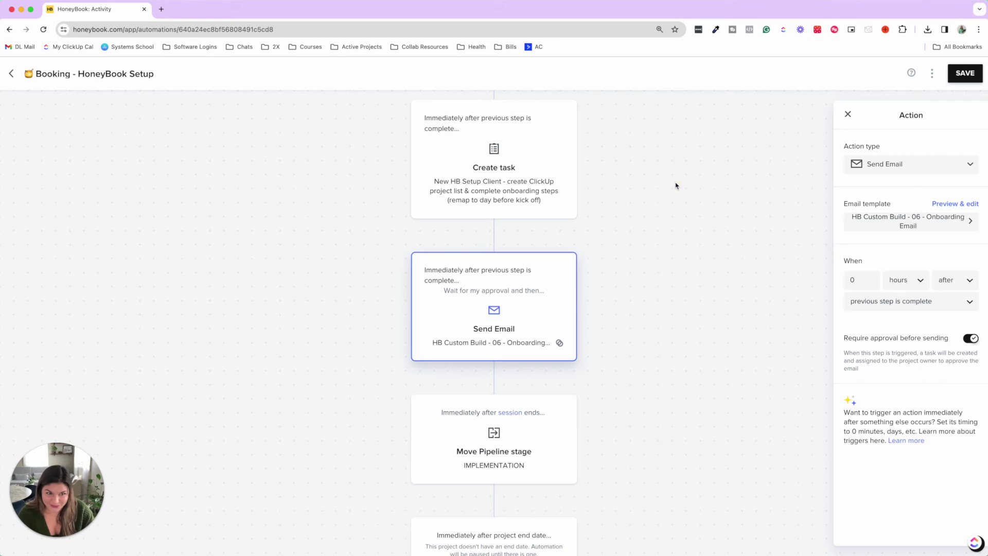
left_click(847, 114)
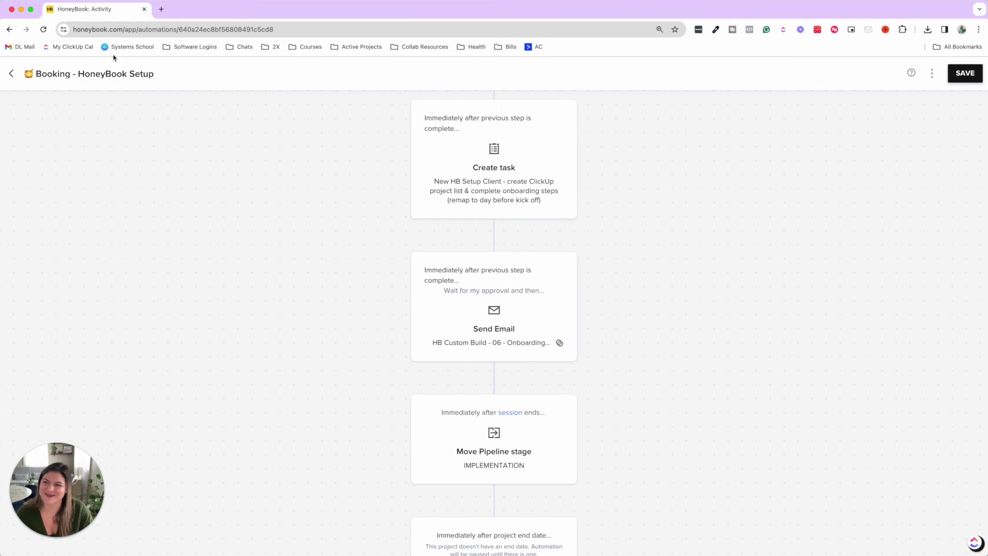
left_click(11, 75)
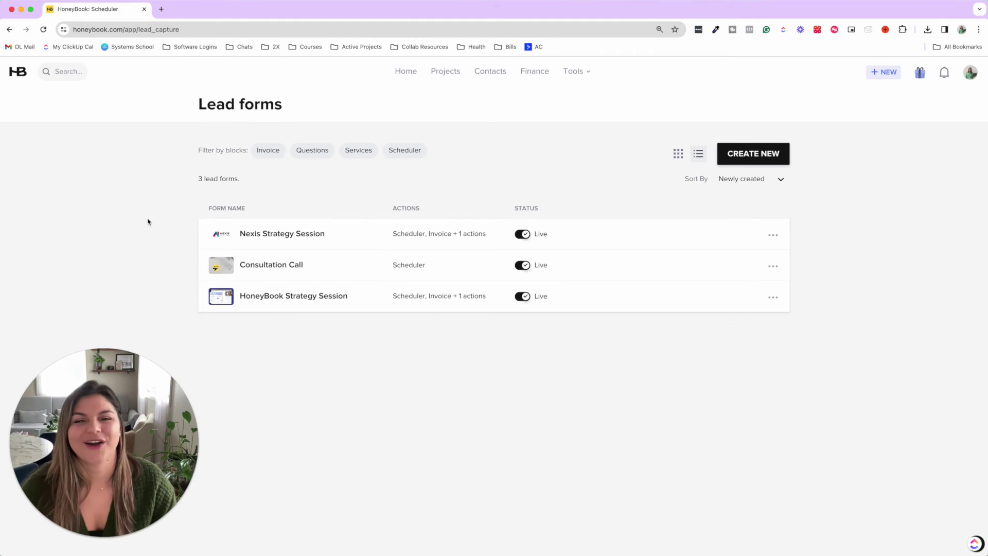
Step: Open the Consultation Call lead form's settings and scroll to its lead assignment section
left_click(575, 71)
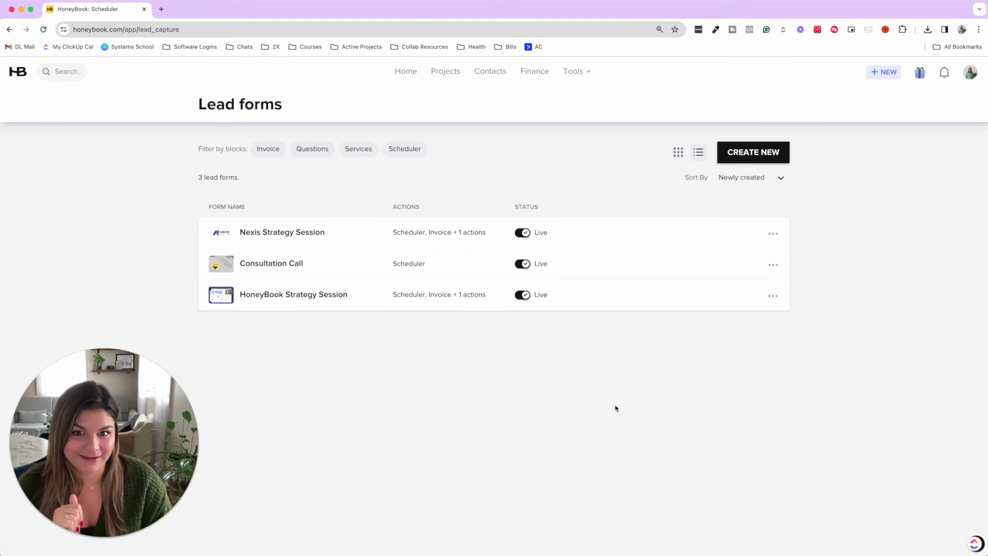
left_click(772, 264)
left_click(774, 324)
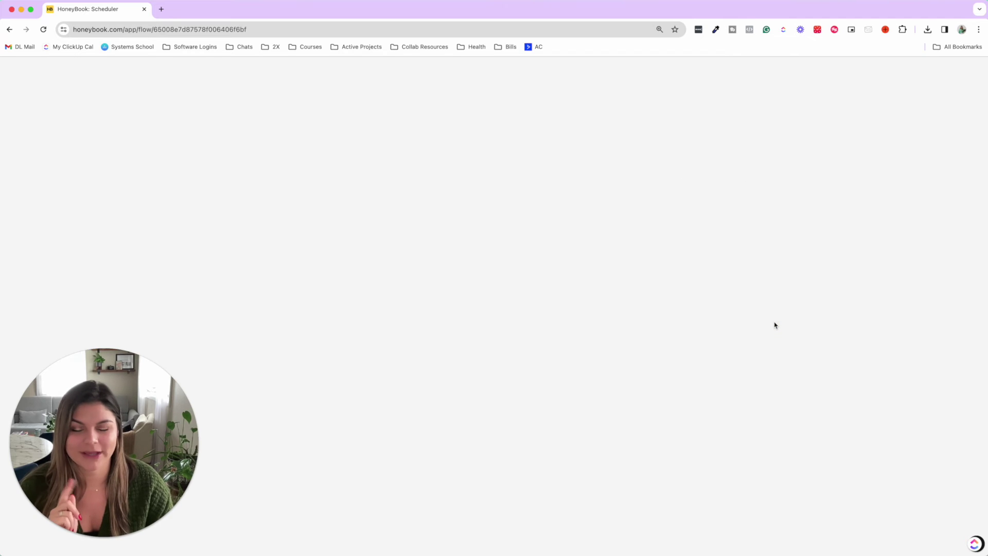
scroll(534, 283, "down", 3)
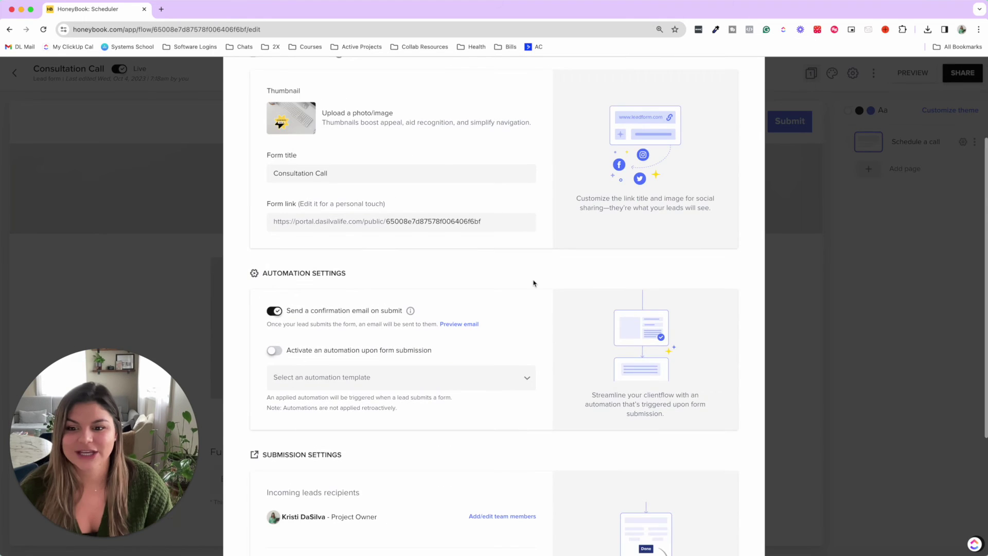
scroll(534, 282, "down", 3)
left_click_drag(283, 338, 397, 347)
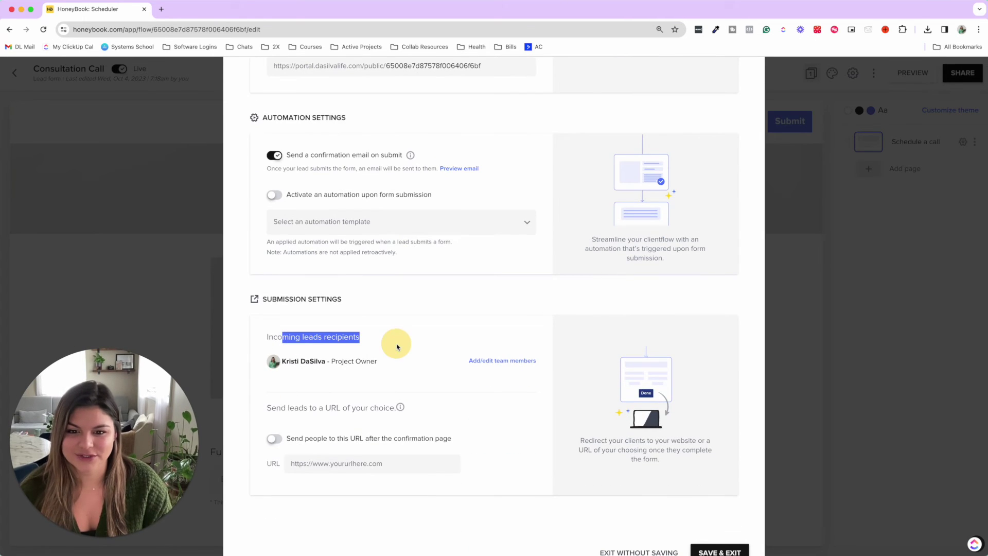
Step: Keep Project Owner as the only lead recipient role, then go back to the lead forms list
left_click(484, 360)
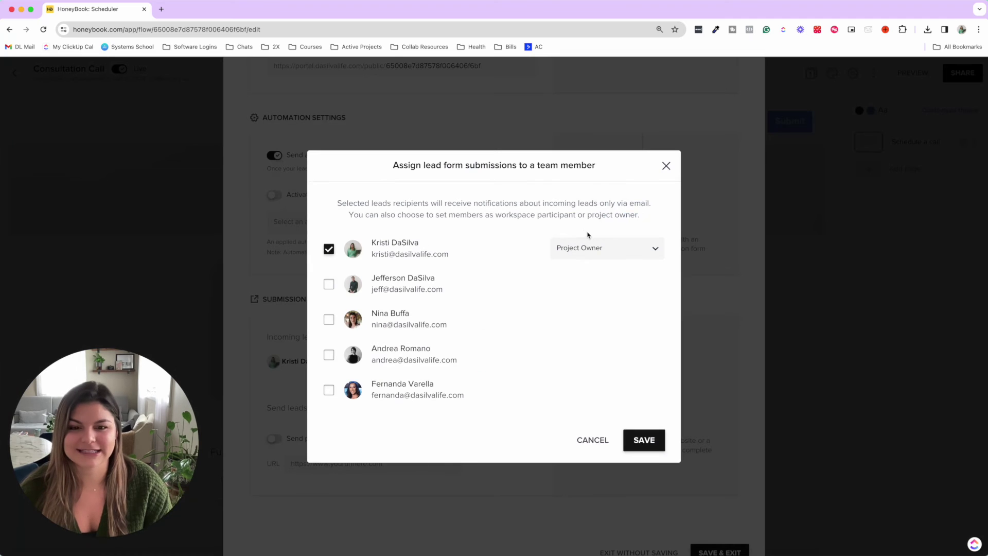
left_click(591, 248)
left_click(652, 188)
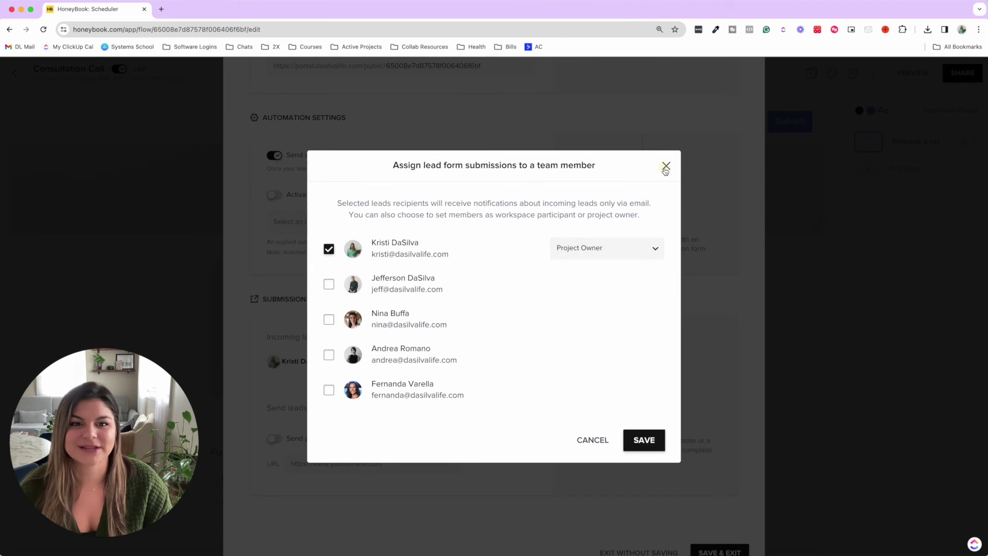
left_click(665, 167)
left_click(890, 190)
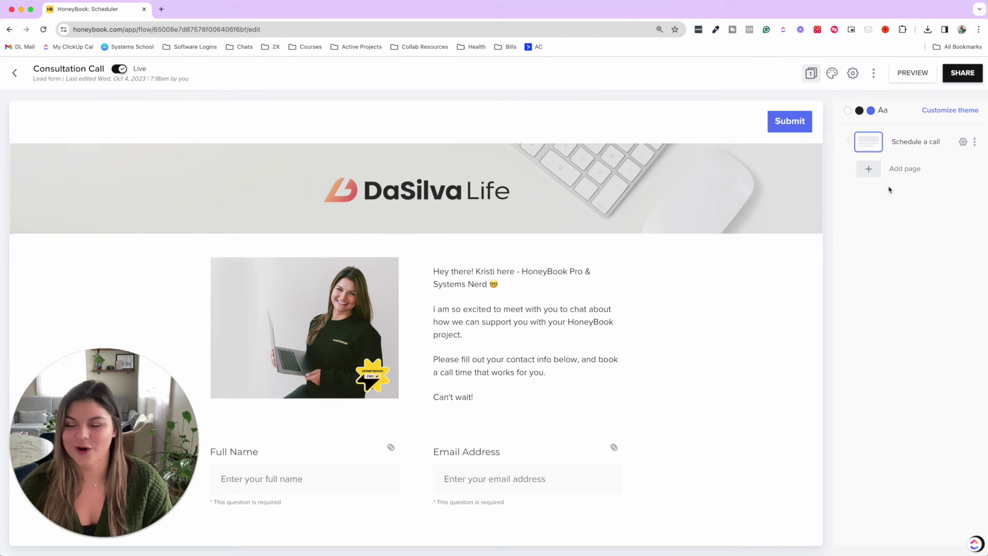
left_click(15, 73)
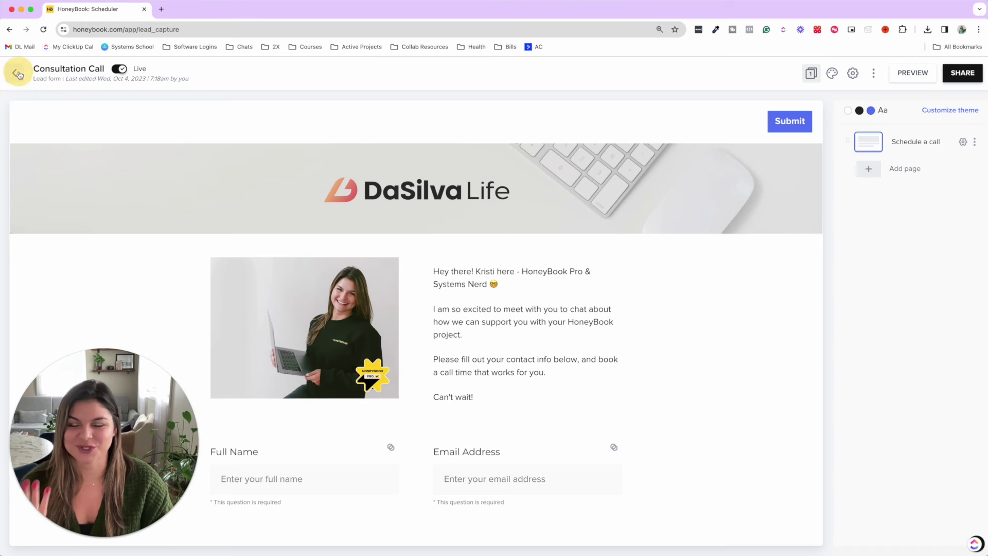
Step: Go to the Scheduler's session list and review the team member schedule options without changes
left_click(582, 73)
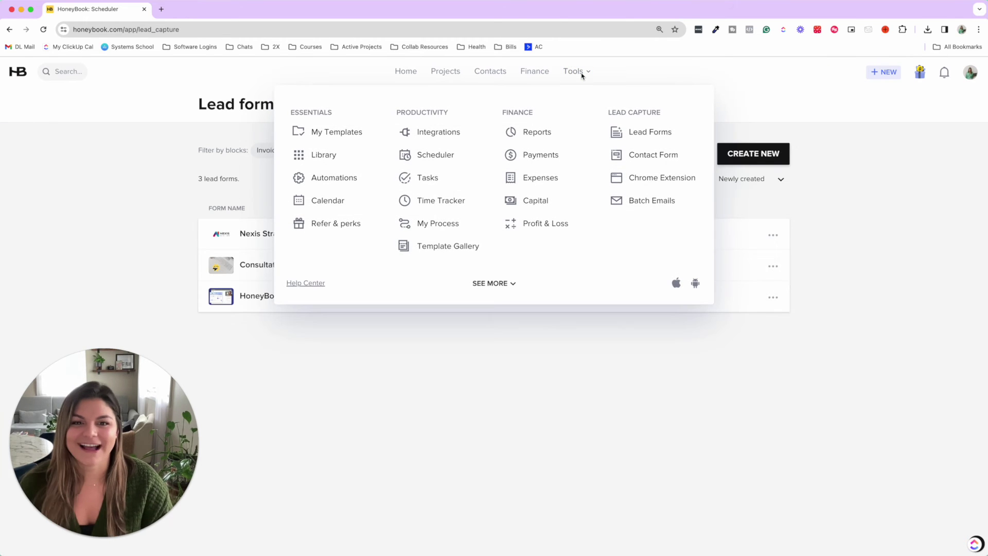
left_click(458, 156)
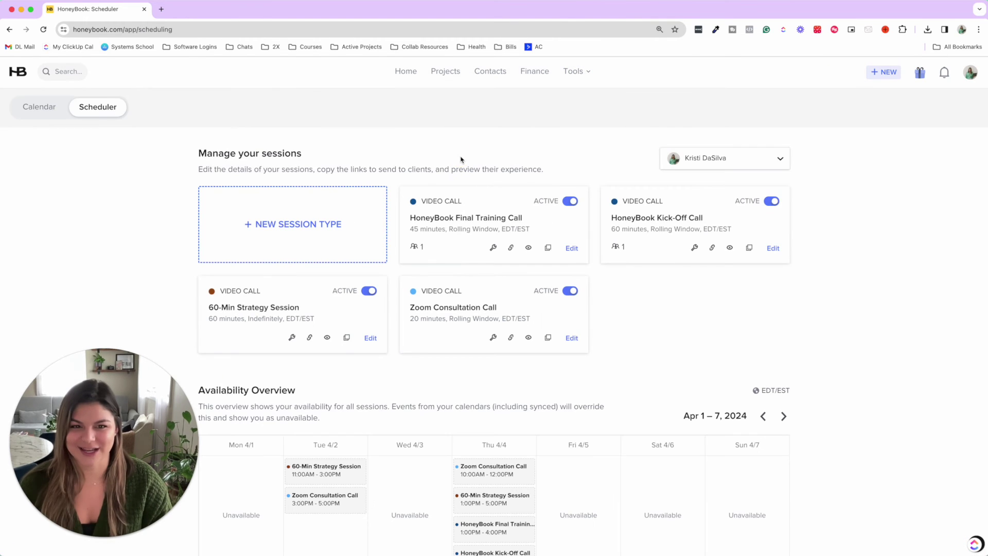
left_click(725, 166)
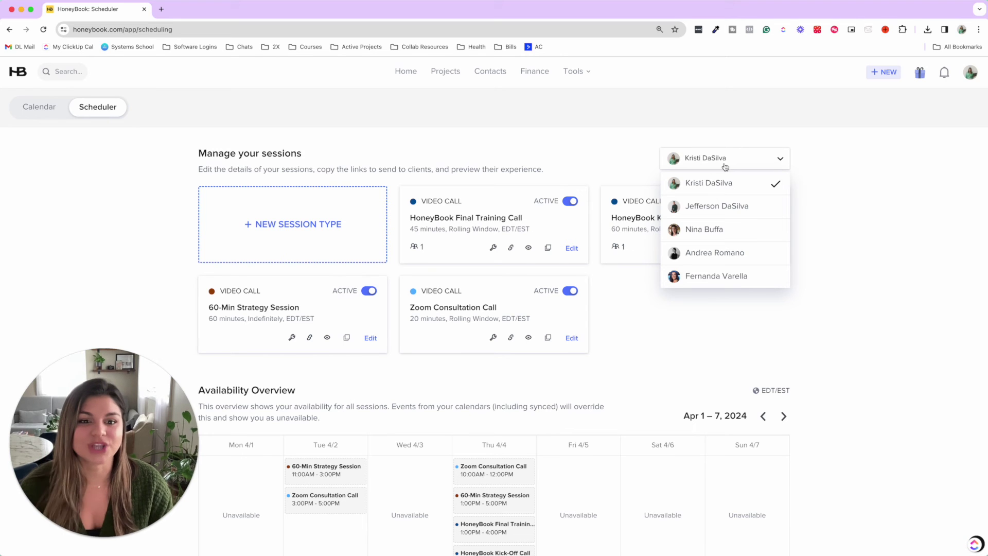
left_click(842, 189)
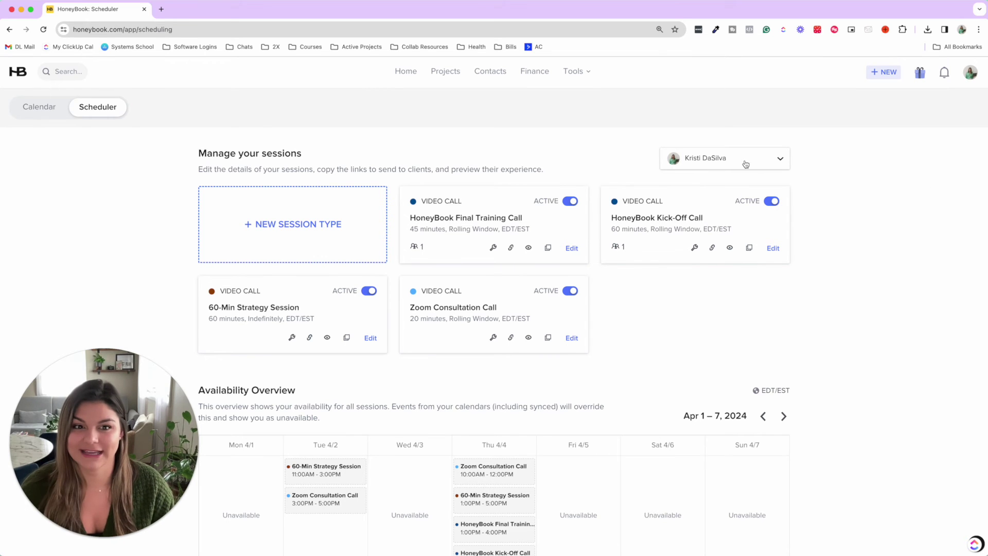
Step: Review the HoneyBook Kick-Off Call's availability settings and leave without saving
left_click(703, 211)
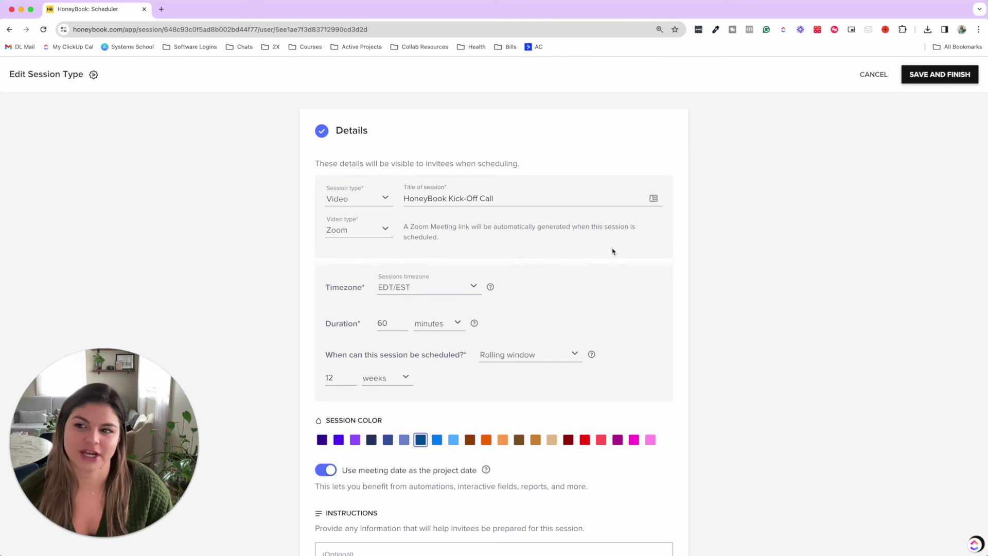
scroll(584, 247, "down", 8)
left_click(410, 430)
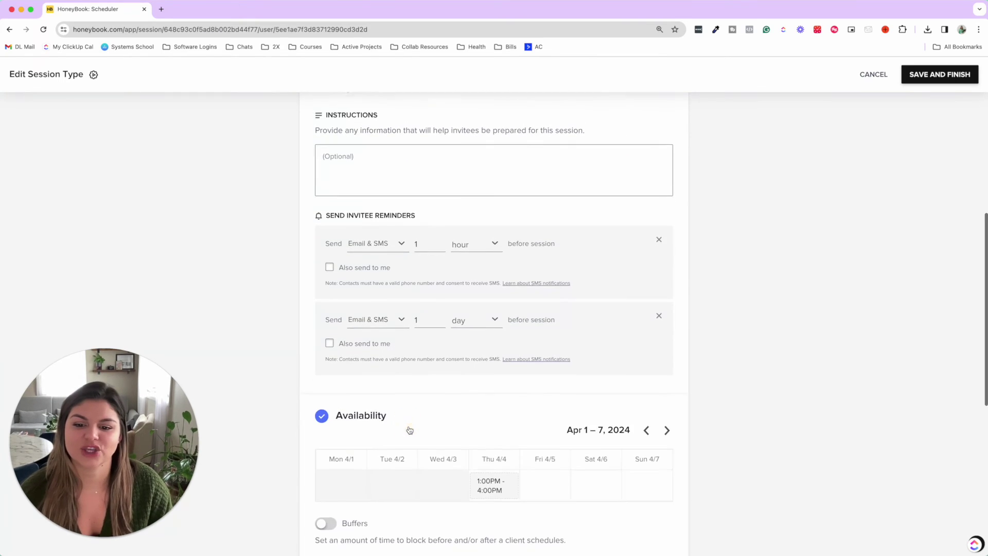
scroll(408, 430, "down", 6)
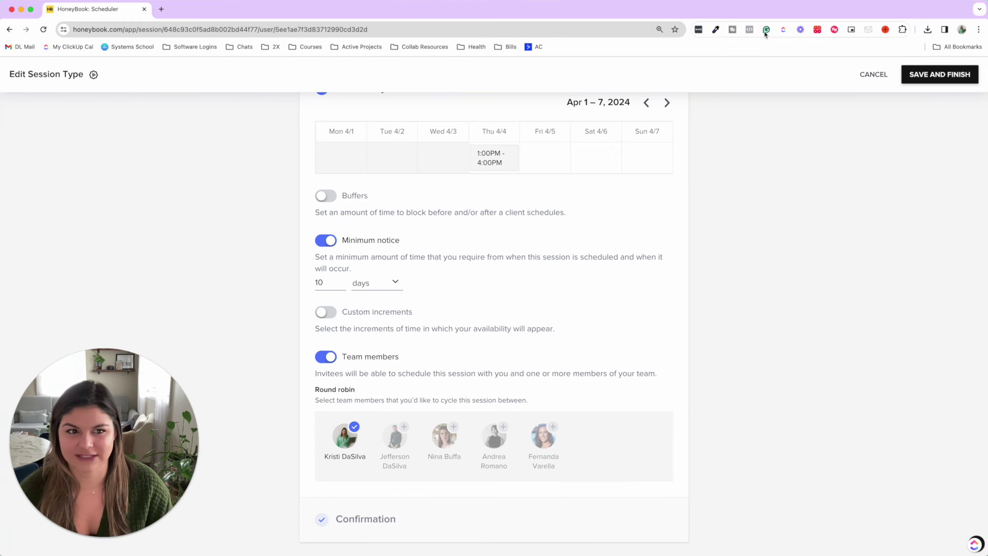
left_click(873, 74)
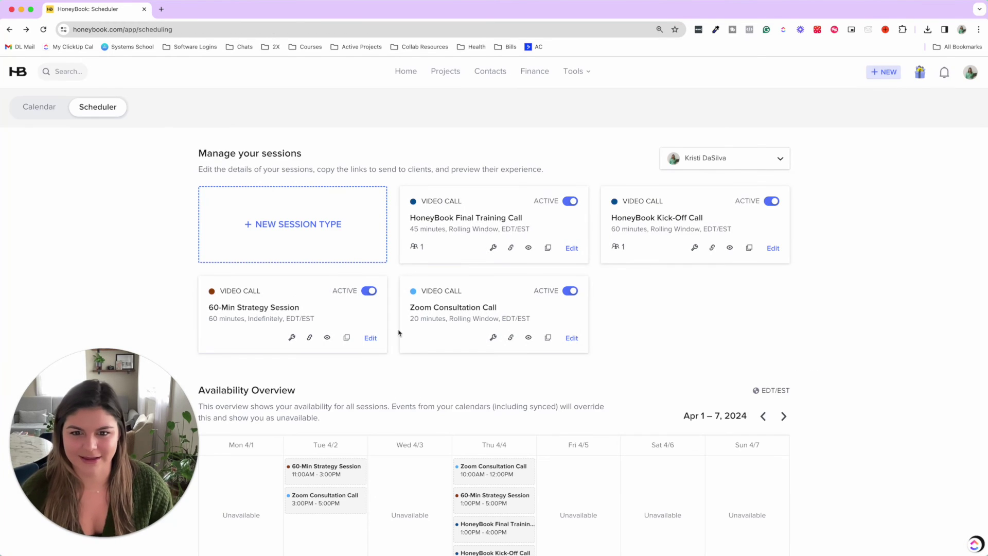
left_click(431, 314)
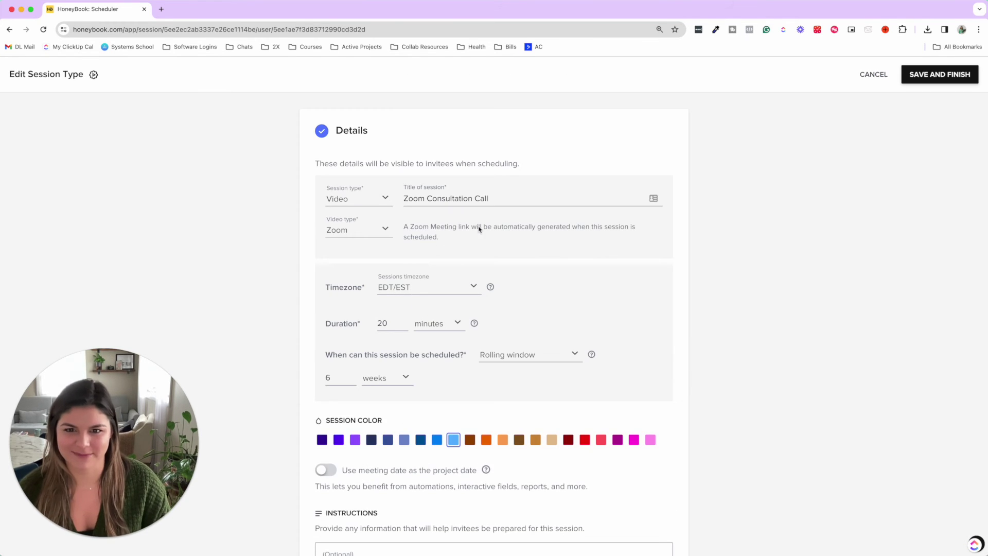
scroll(507, 198, "down", 1)
scroll(506, 203, "down", 8)
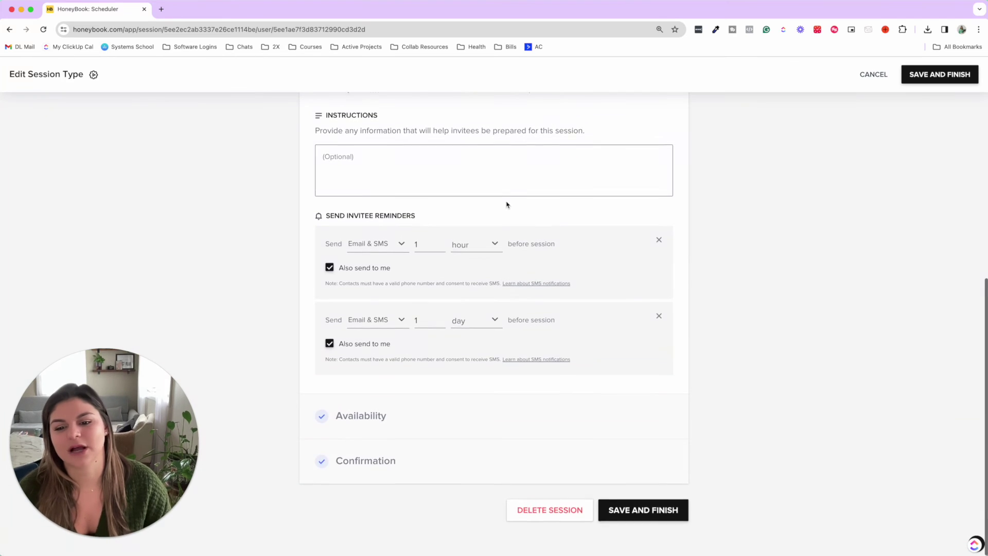
left_click(435, 428)
scroll(495, 261, "down", 4)
scroll(494, 261, "down", 3)
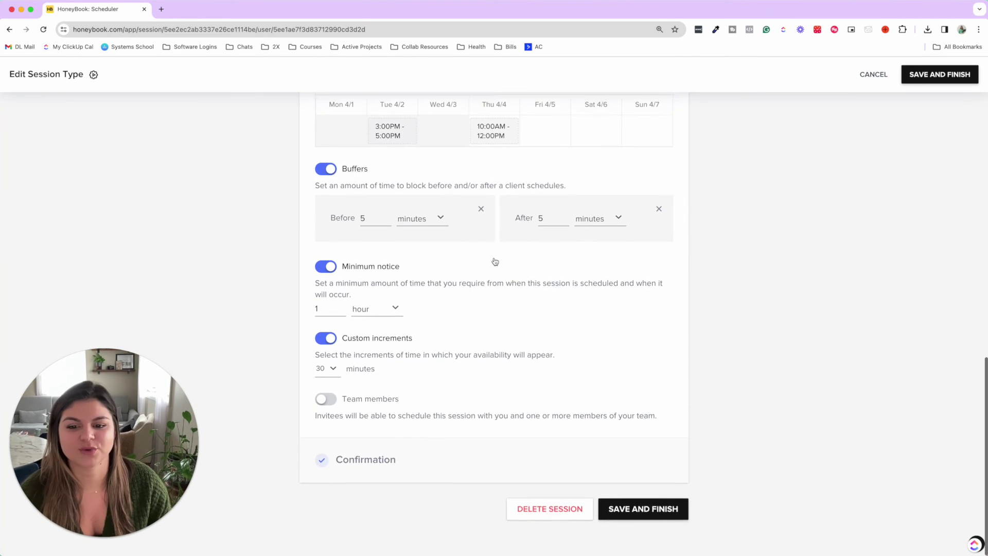
left_click(326, 403)
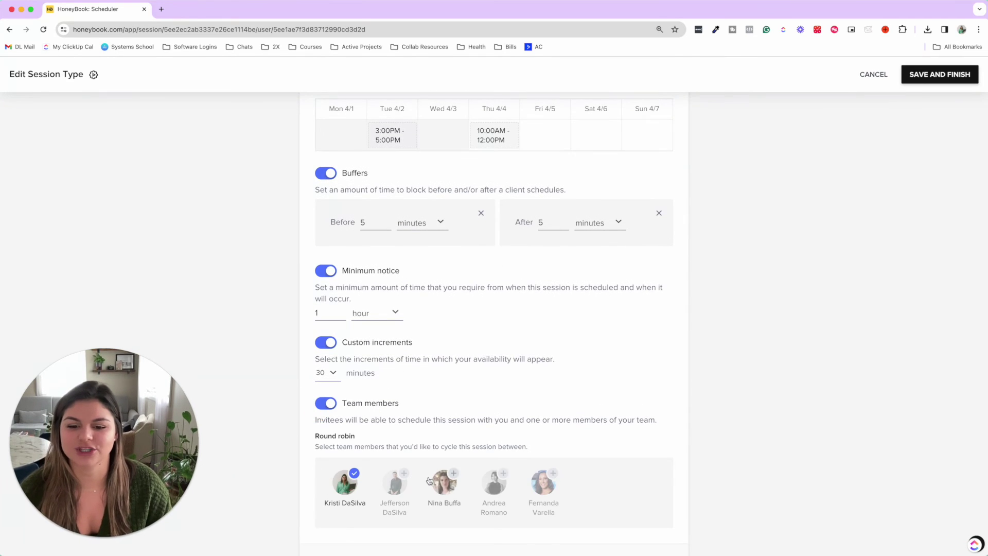
left_click(394, 482)
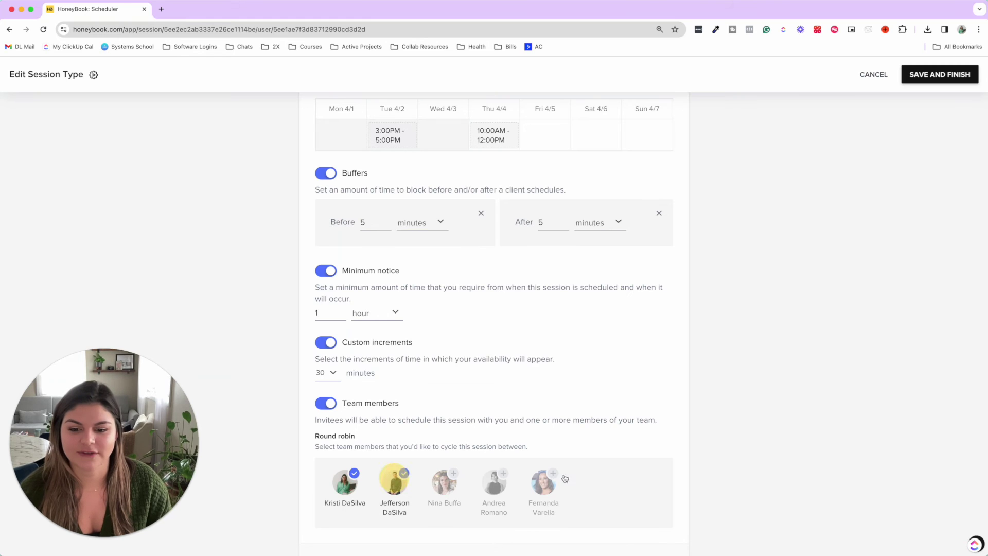
scroll(518, 326, "down", 2)
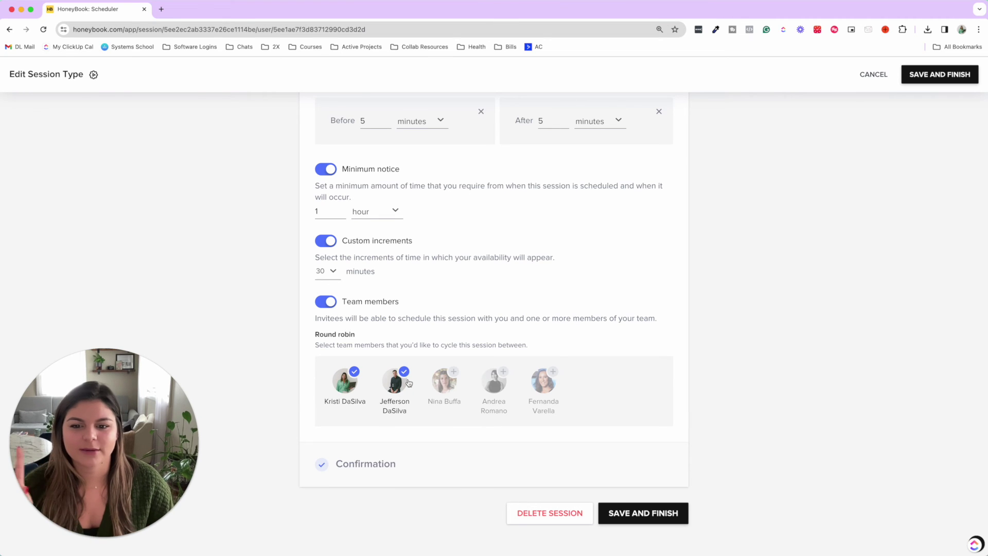
left_click(404, 384)
left_click(344, 382)
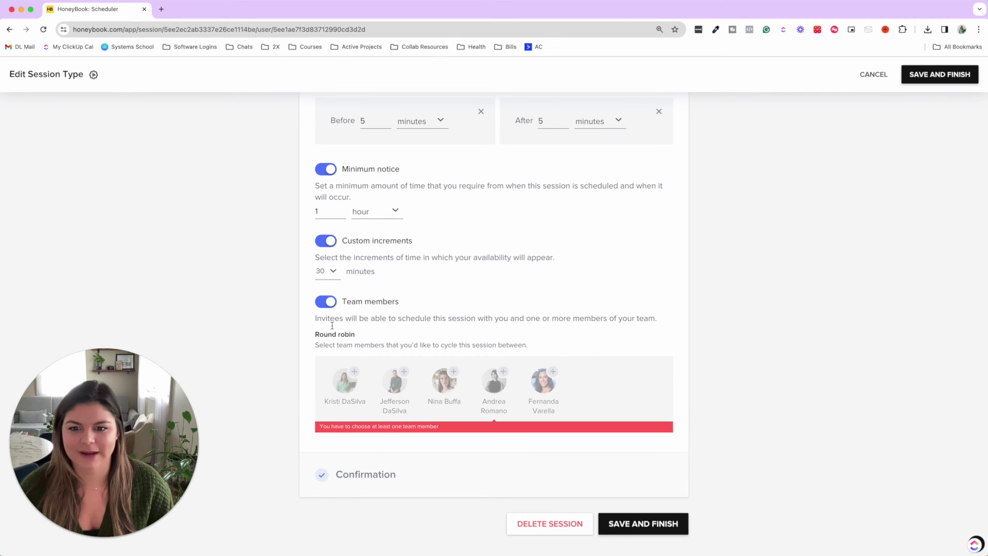
left_click(329, 303)
left_click(878, 77)
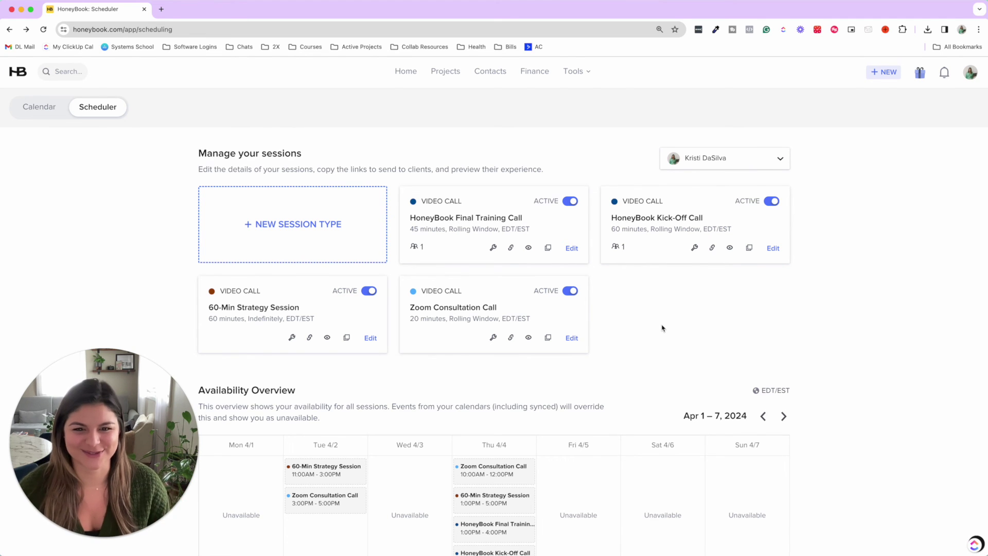
scroll(669, 303, "down", 1)
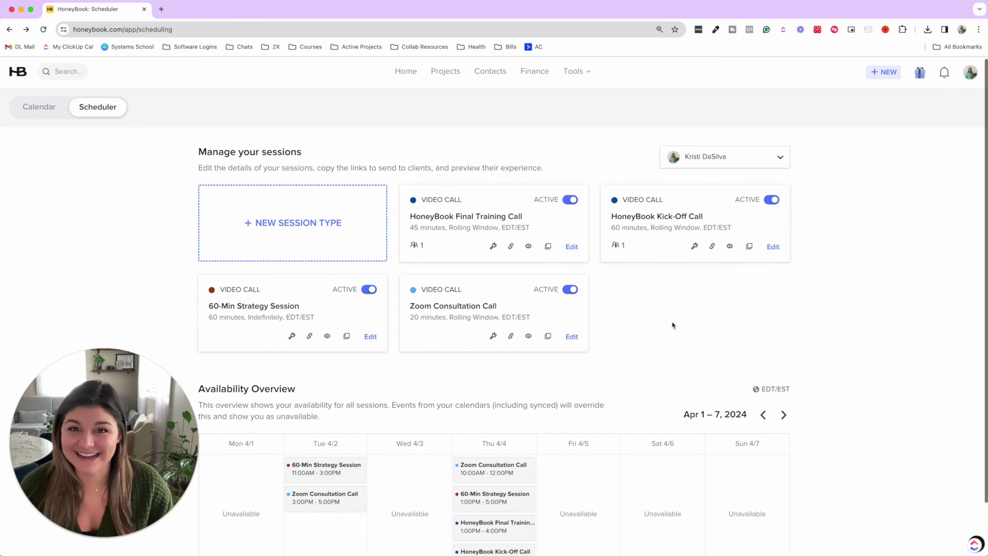